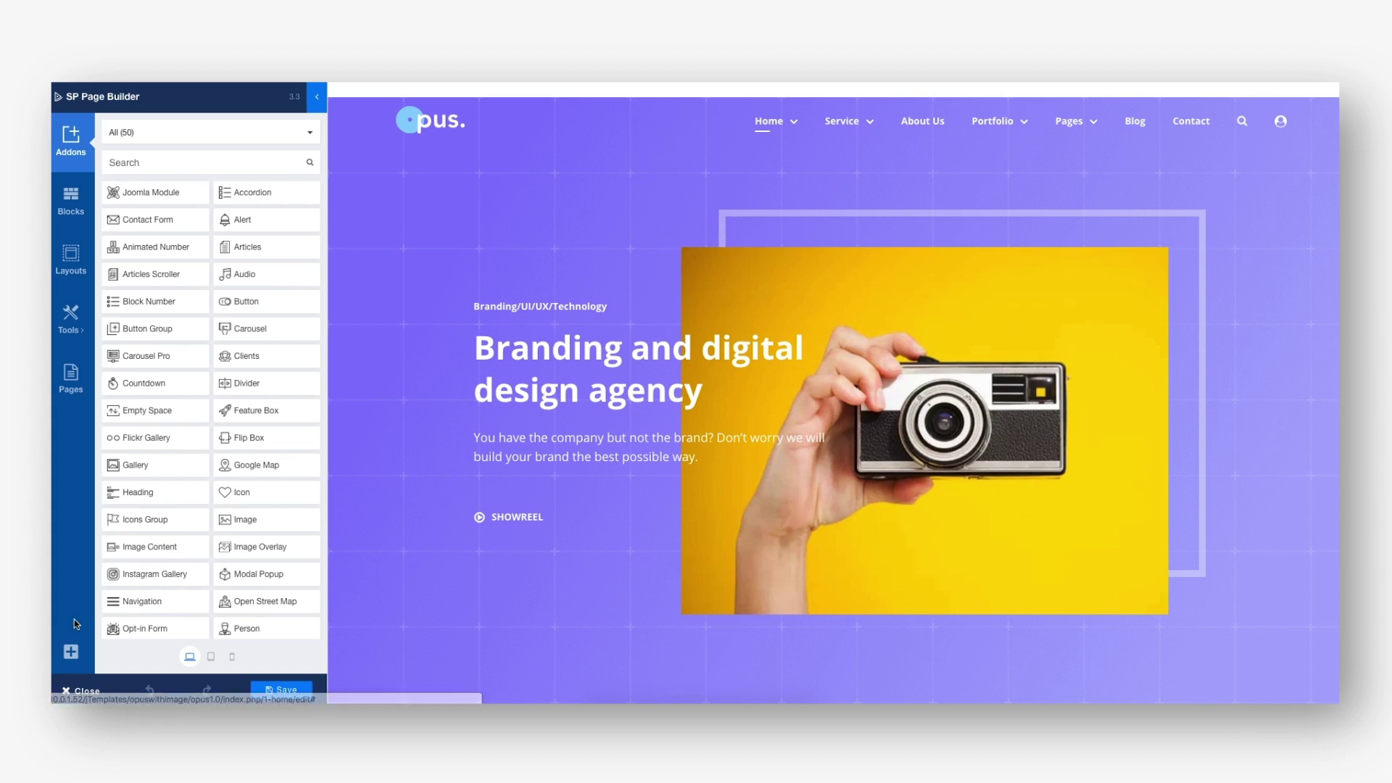
Create a new page titled 'Gym Home'
click(73, 653)
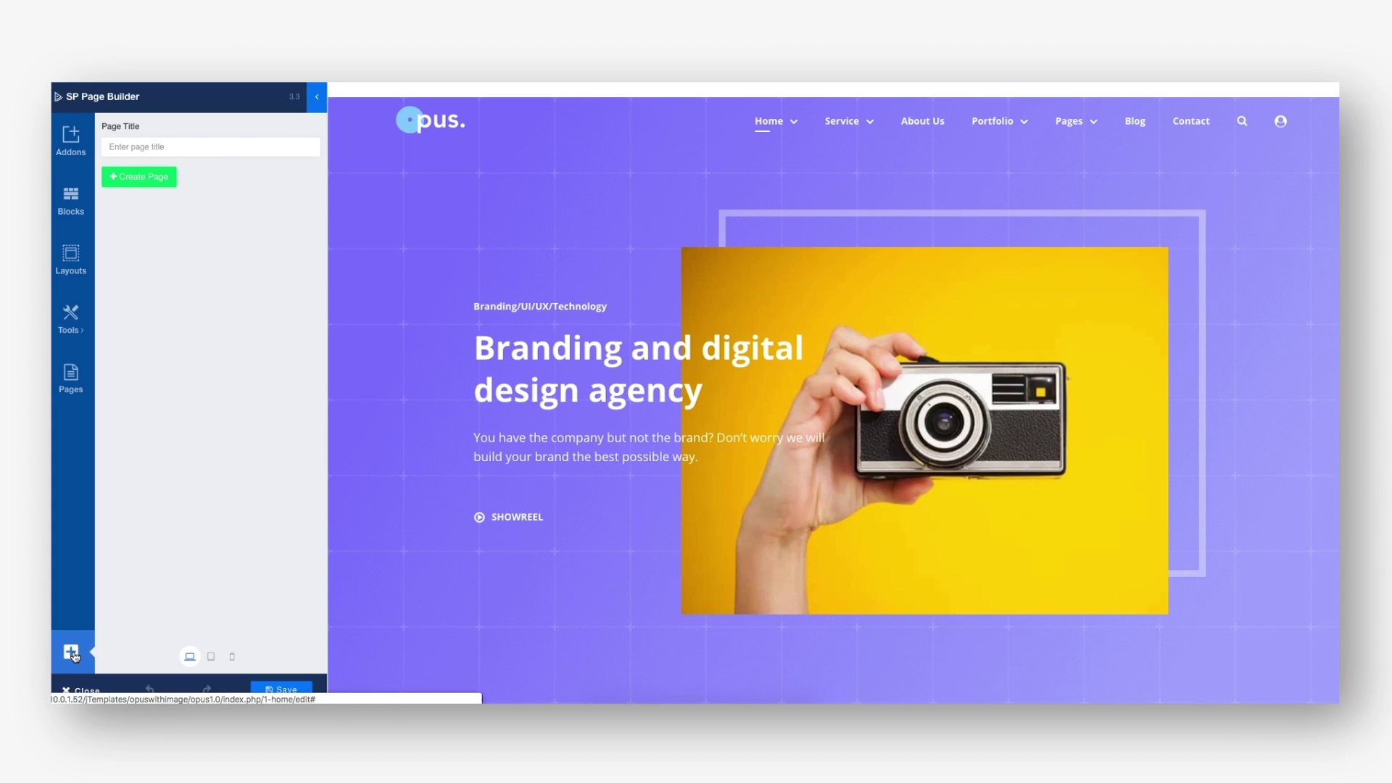
click(137, 147)
text(Gym Home)
click(140, 177)
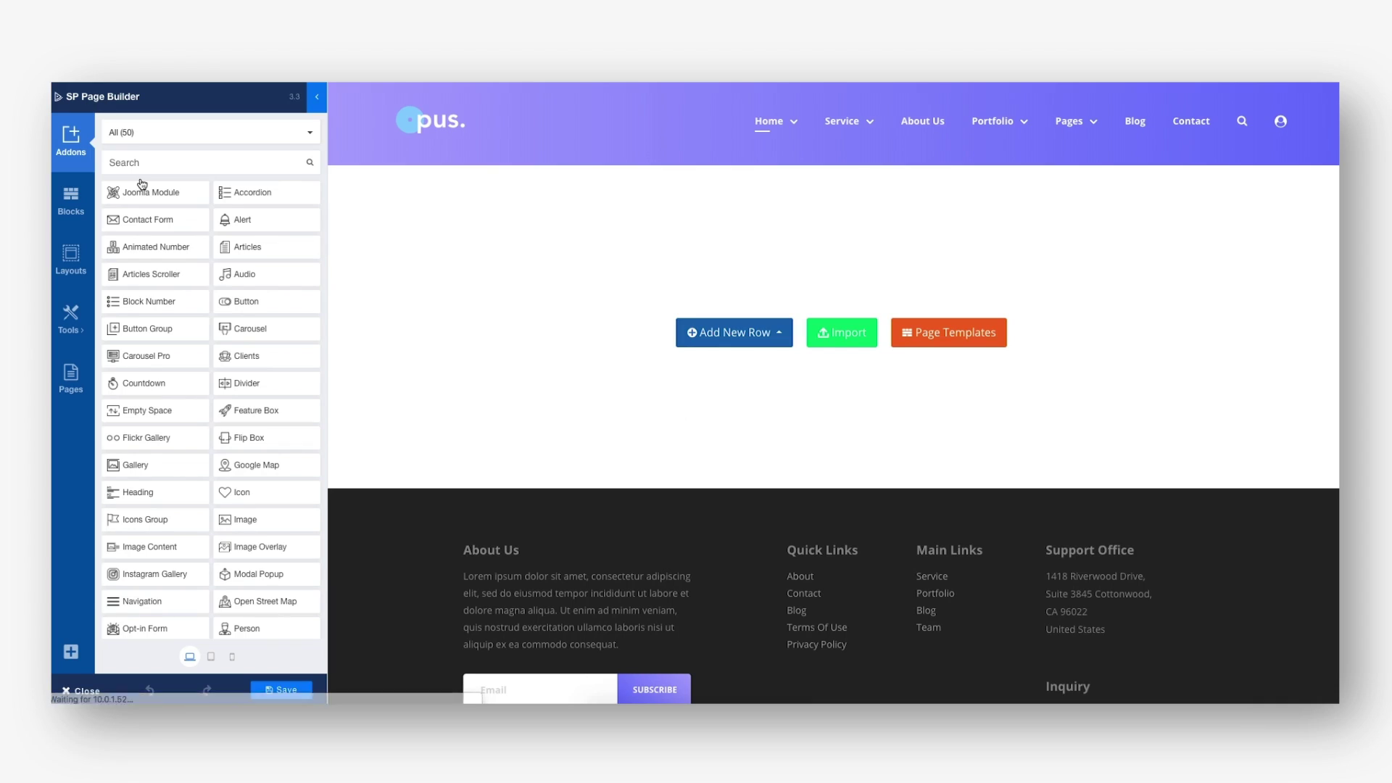
Add a single-column row and place a Carousel addon in it
click(727, 335)
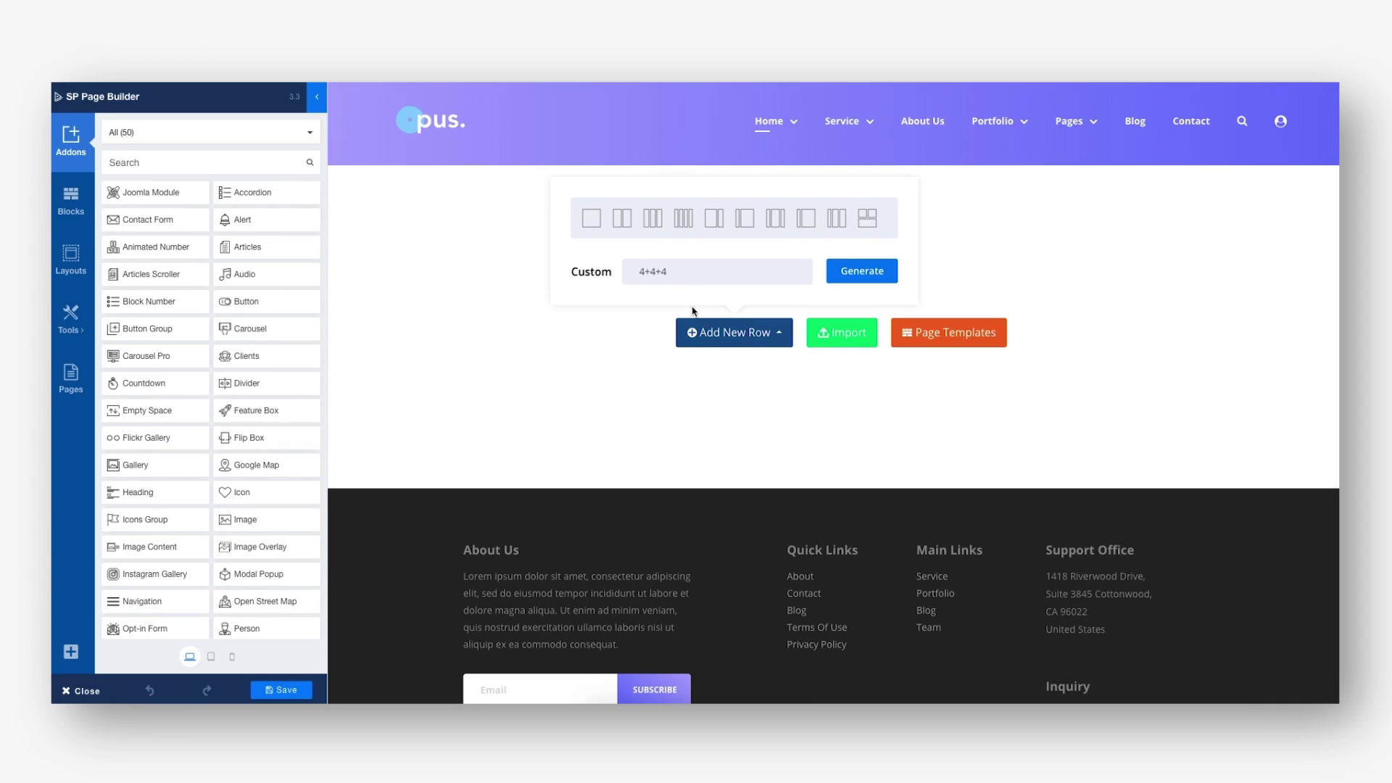
click(591, 218)
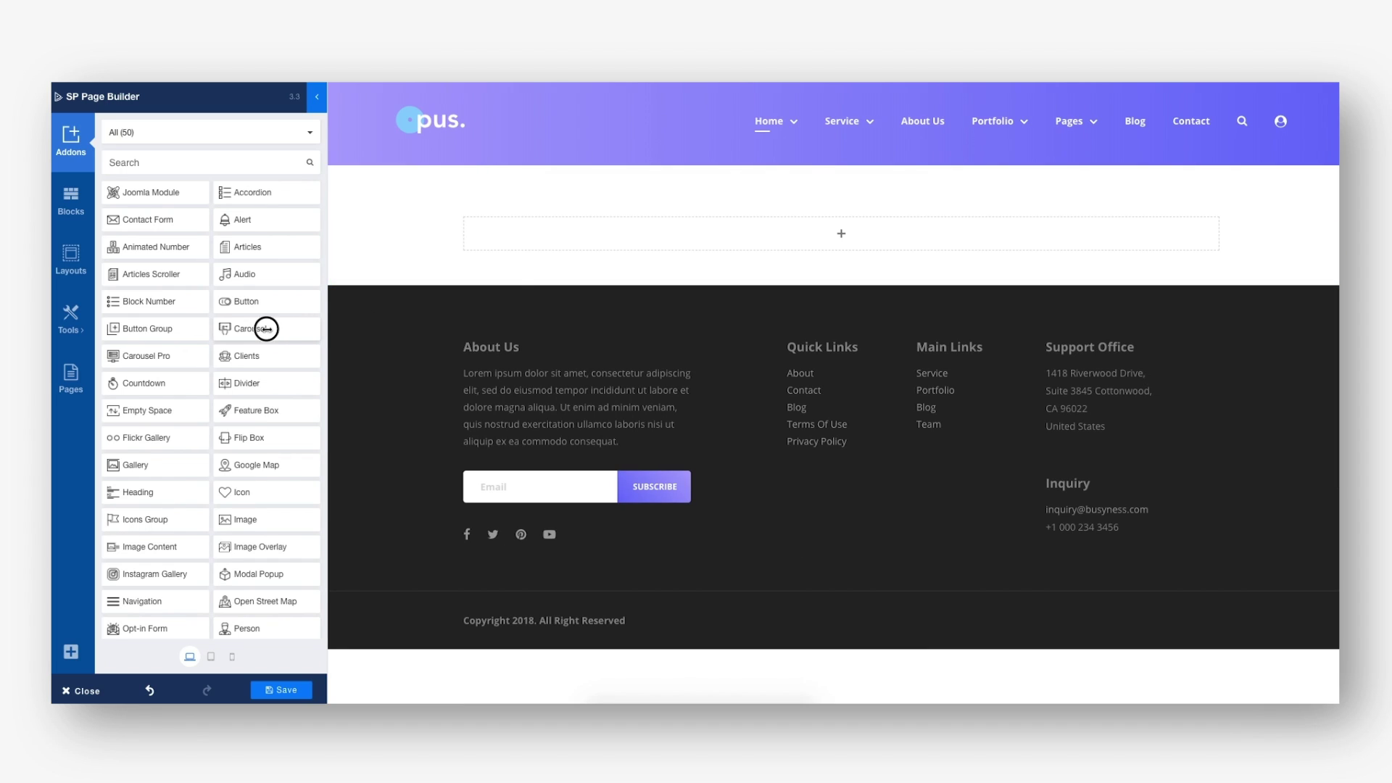
drag(264, 328, 546, 241)
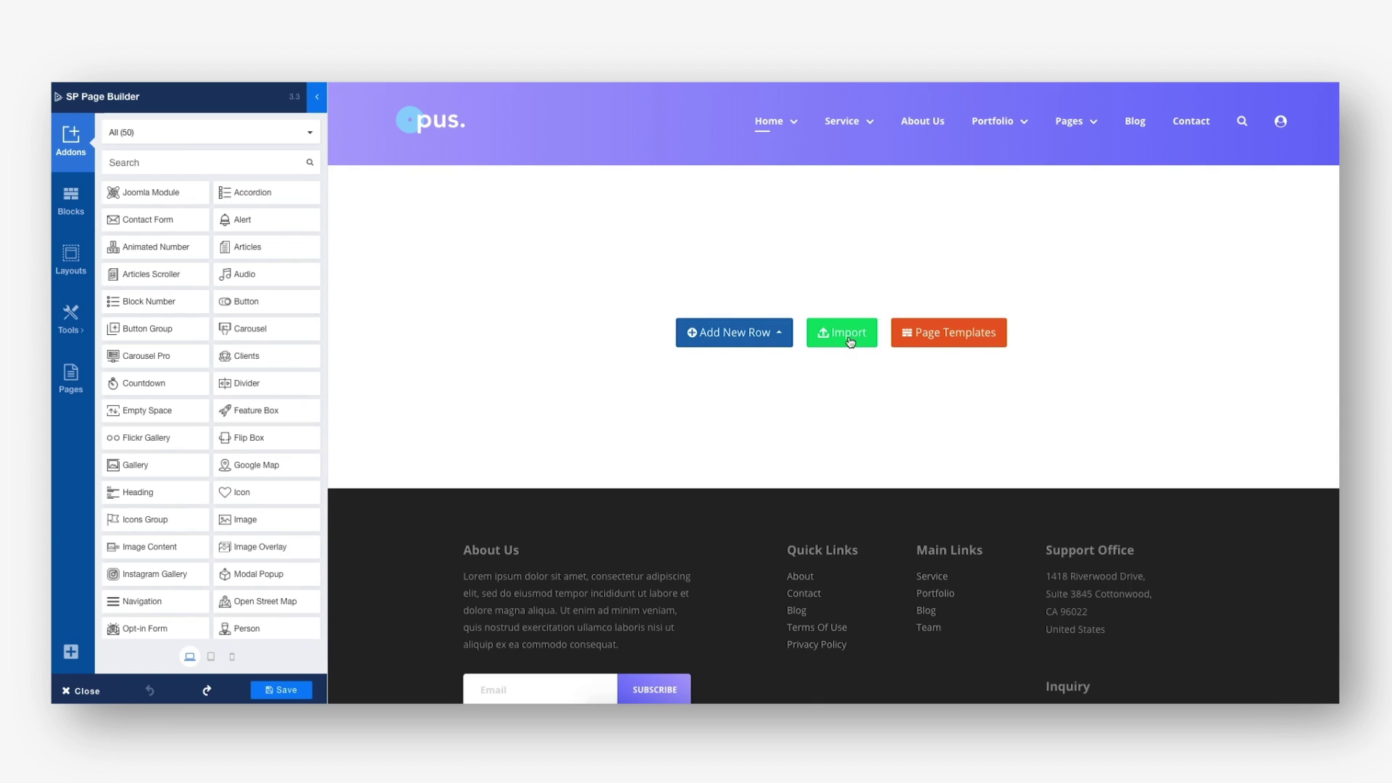
Search templates for 'Gym', import the Gym bundle's Home layout, then browse the site pages list
click(935, 336)
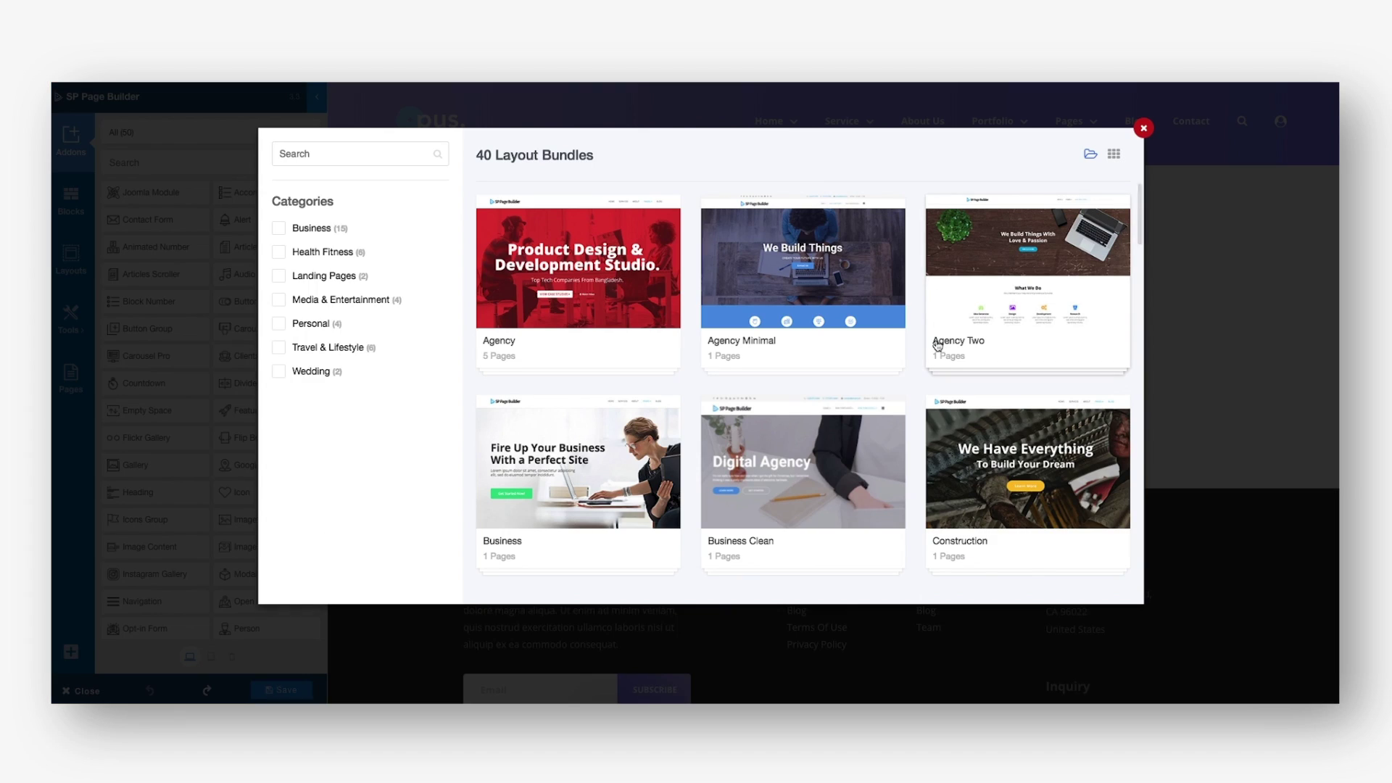
click(395, 154)
text(Gym)
click(577, 269)
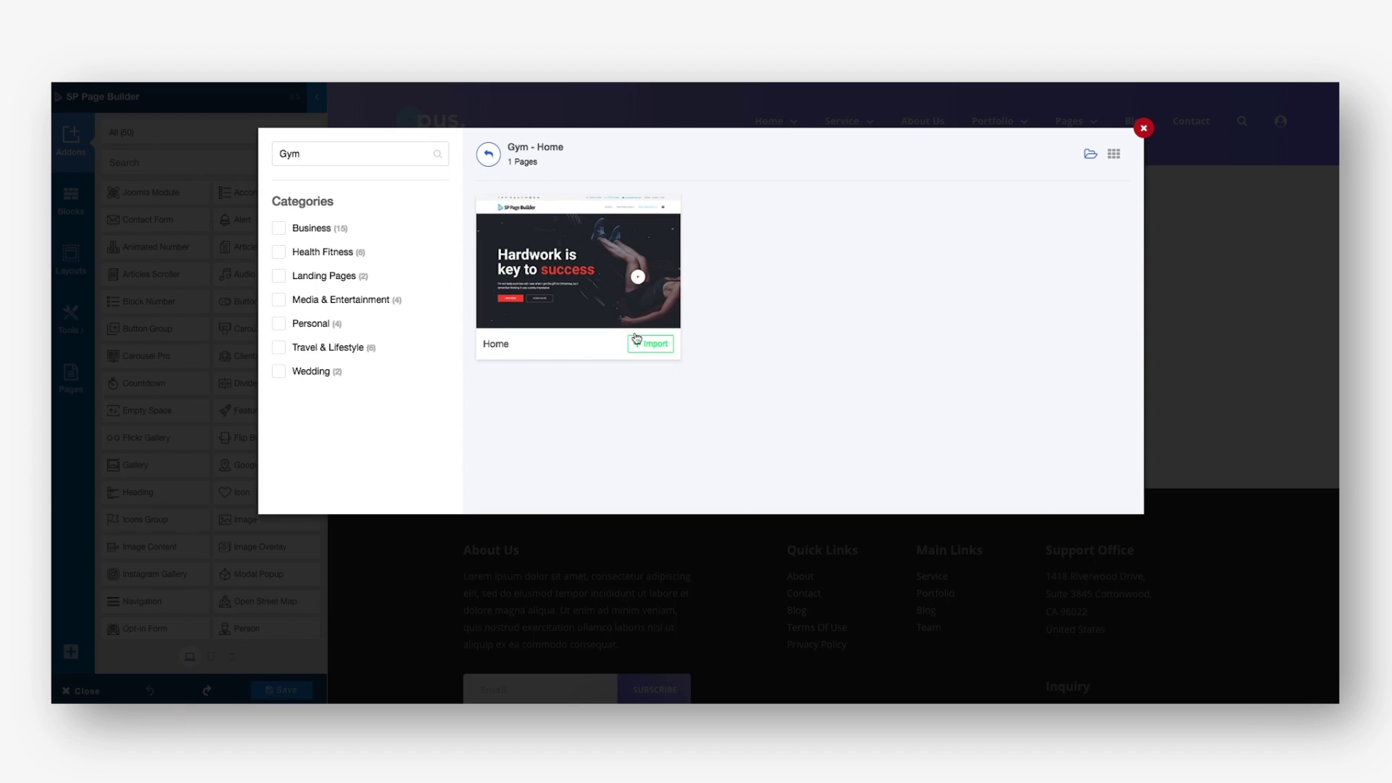
click(654, 352)
scroll(507, 362, down, 4)
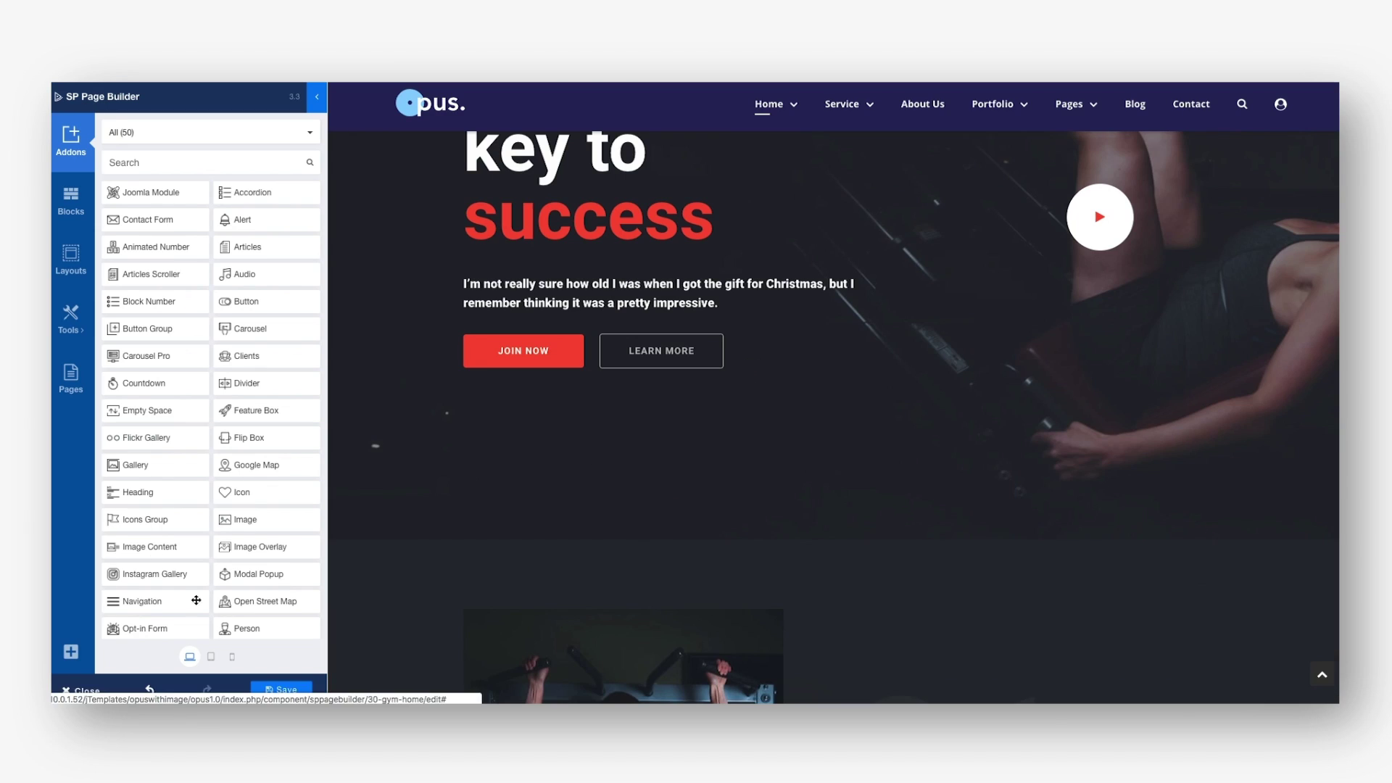
click(71, 377)
scroll(153, 407, down, 1)
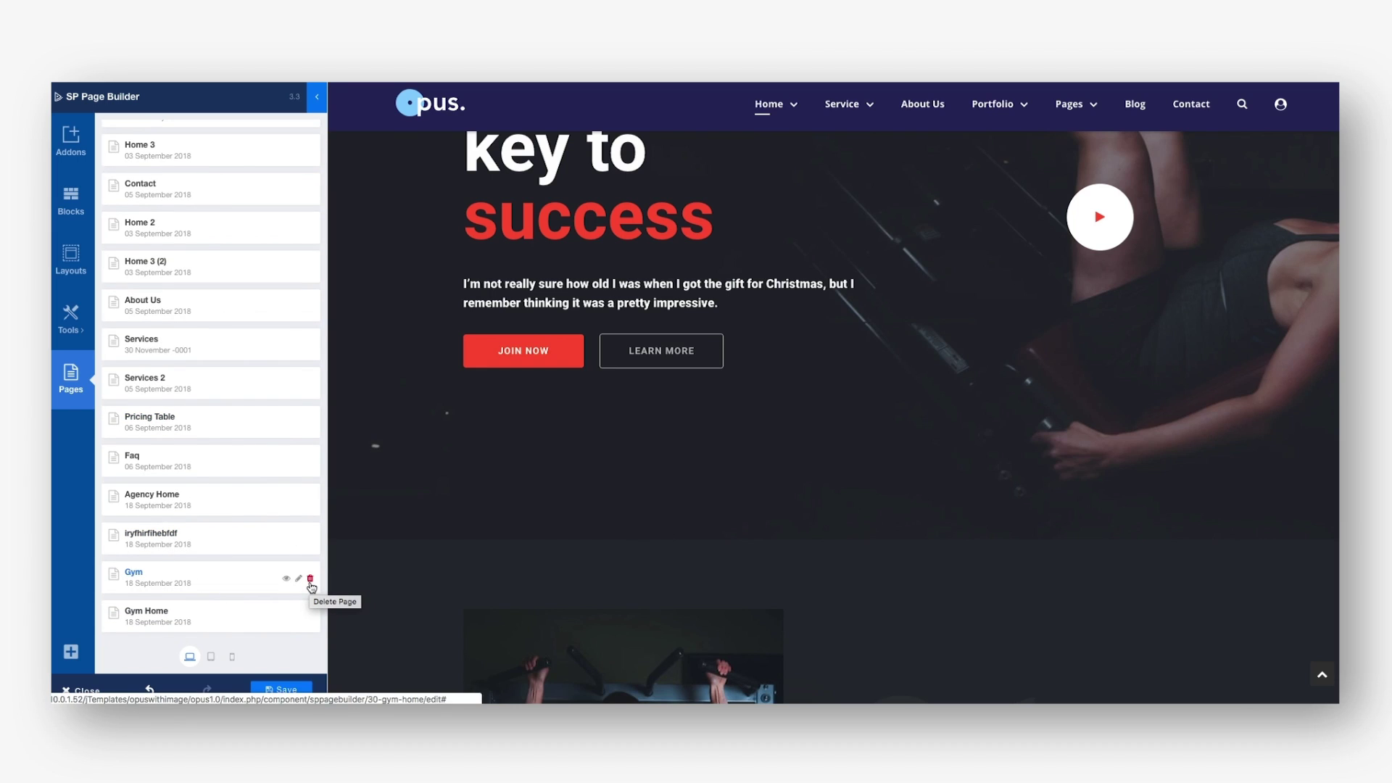
Add the page to the main menu with the title 'Fitness' and its alias
click(70, 140)
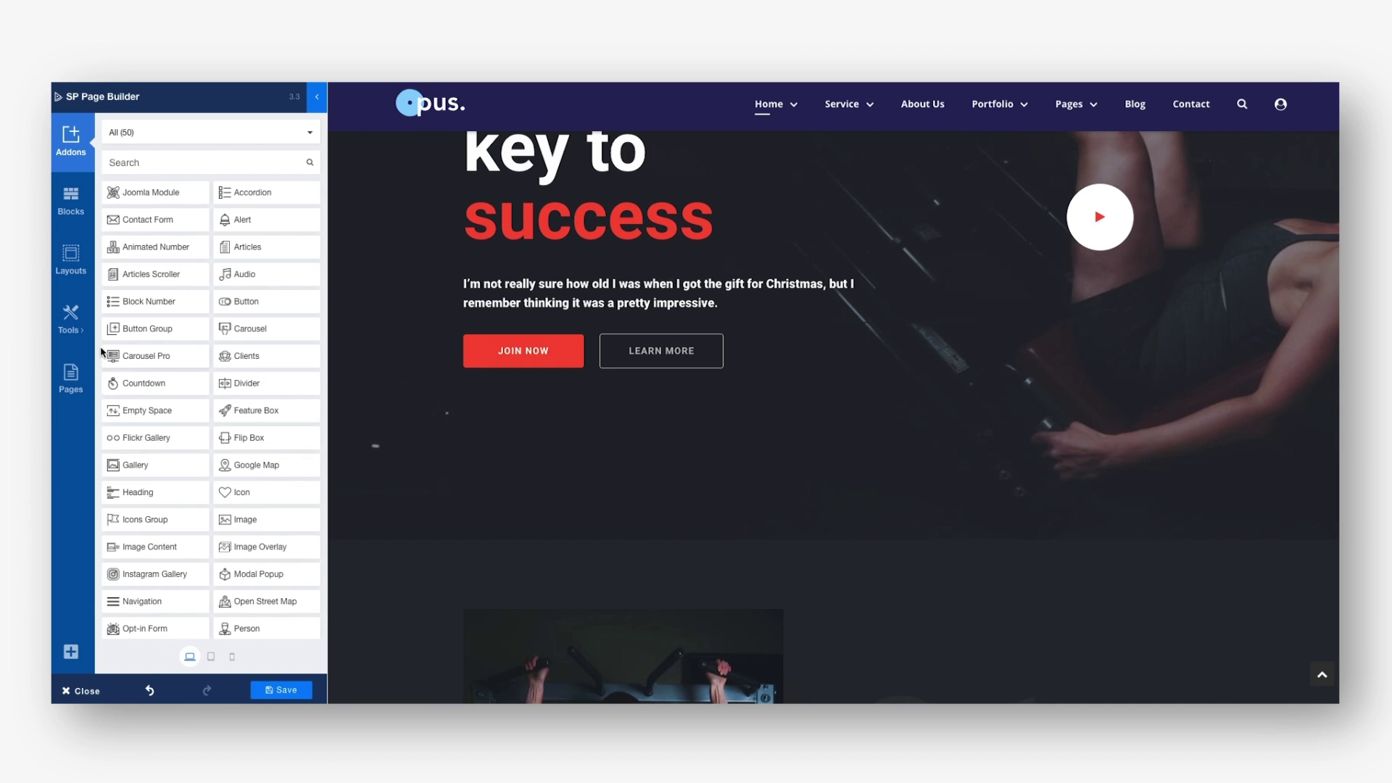
click(70, 319)
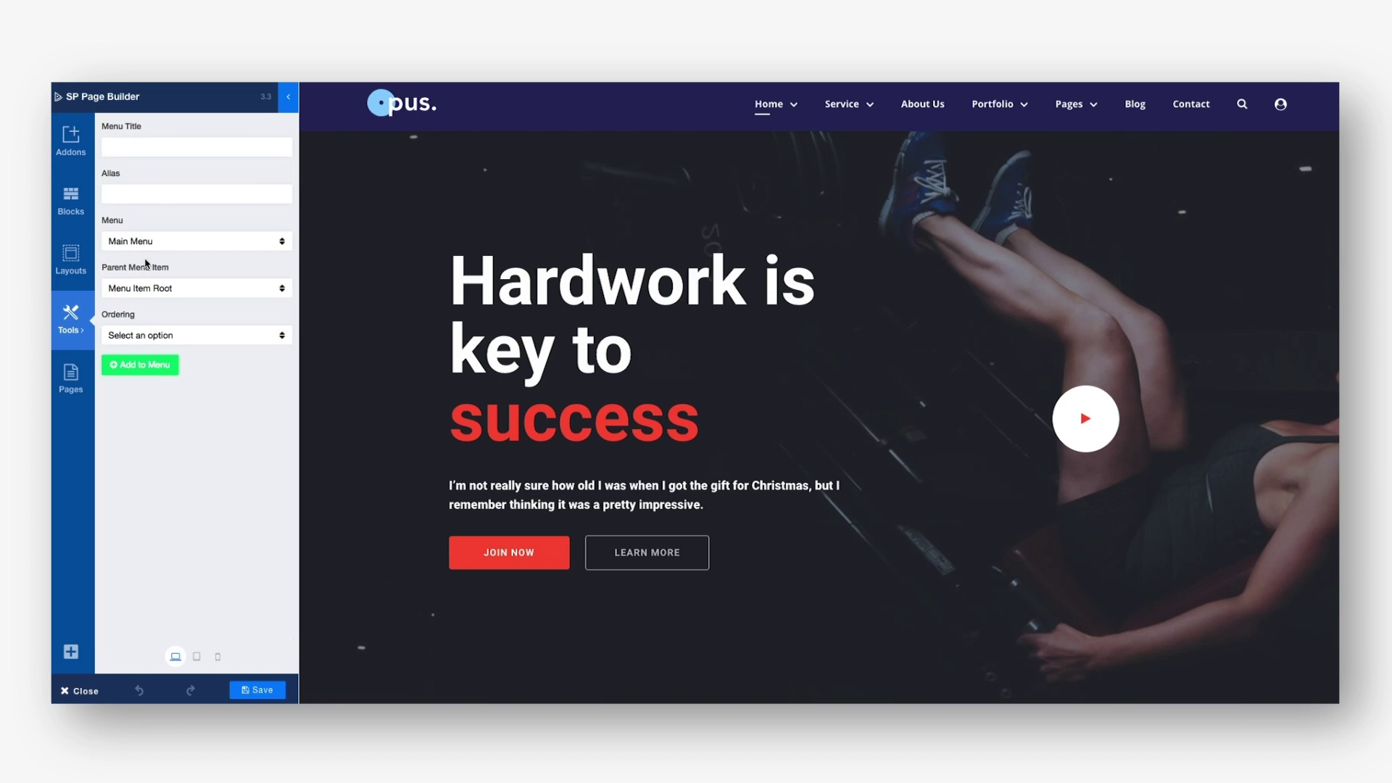
text(Fitness)
click(134, 191)
click(140, 365)
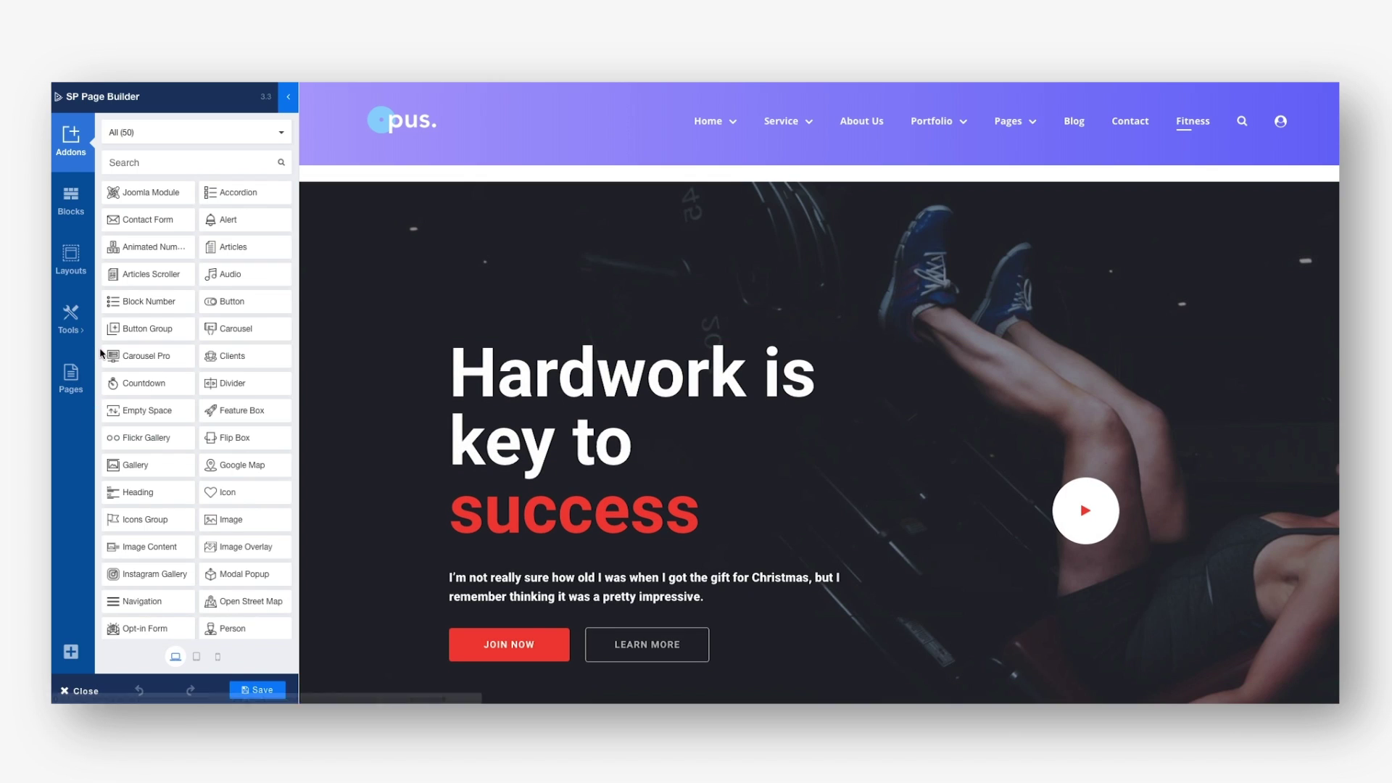
Empty all of the page's content and confirm
click(81, 332)
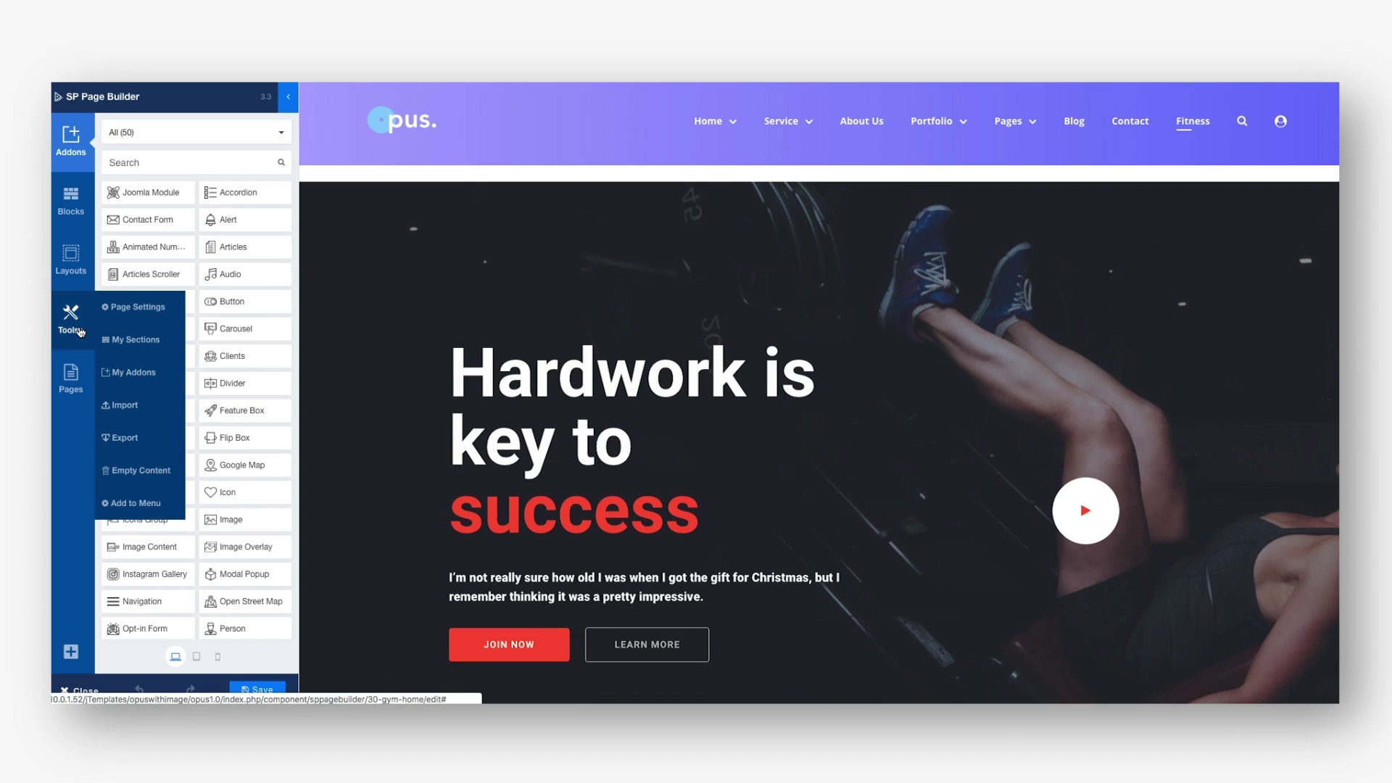
click(115, 472)
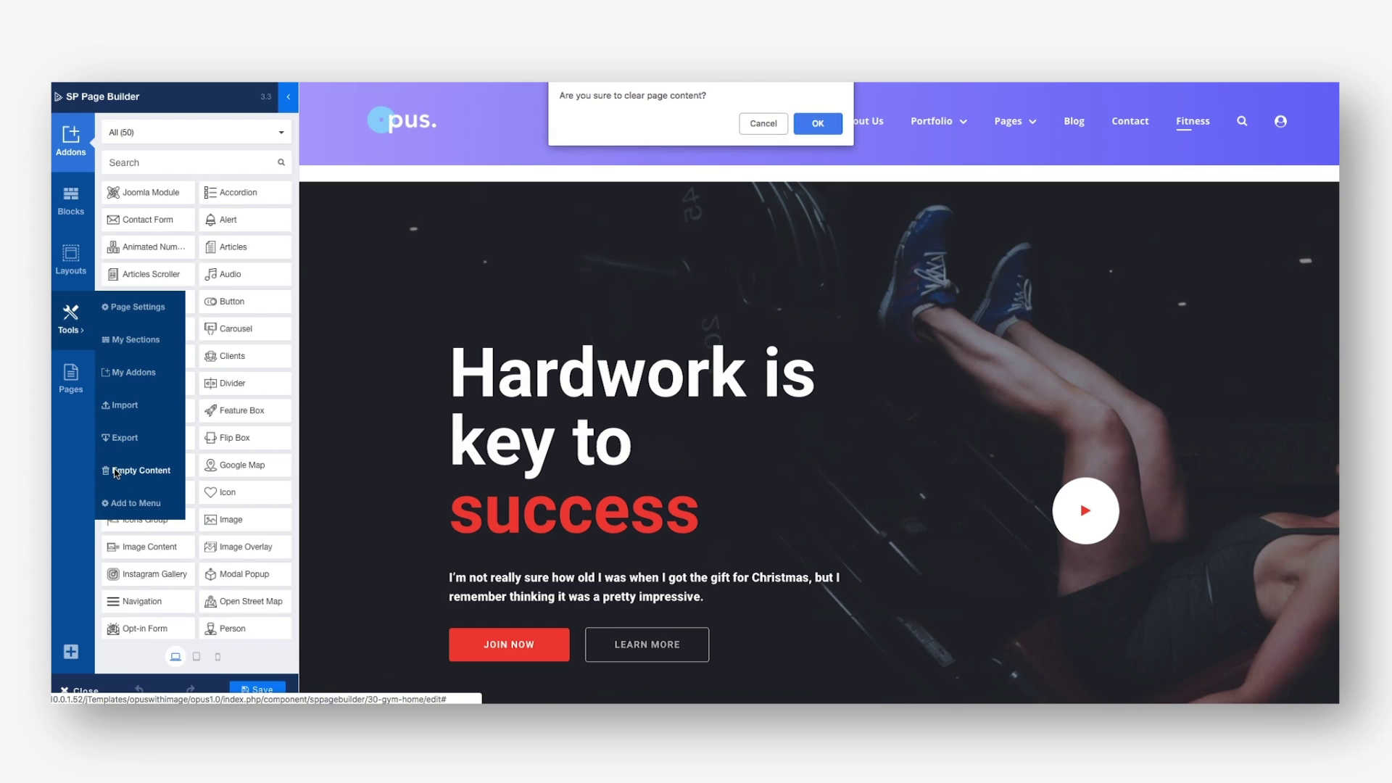
click(818, 125)
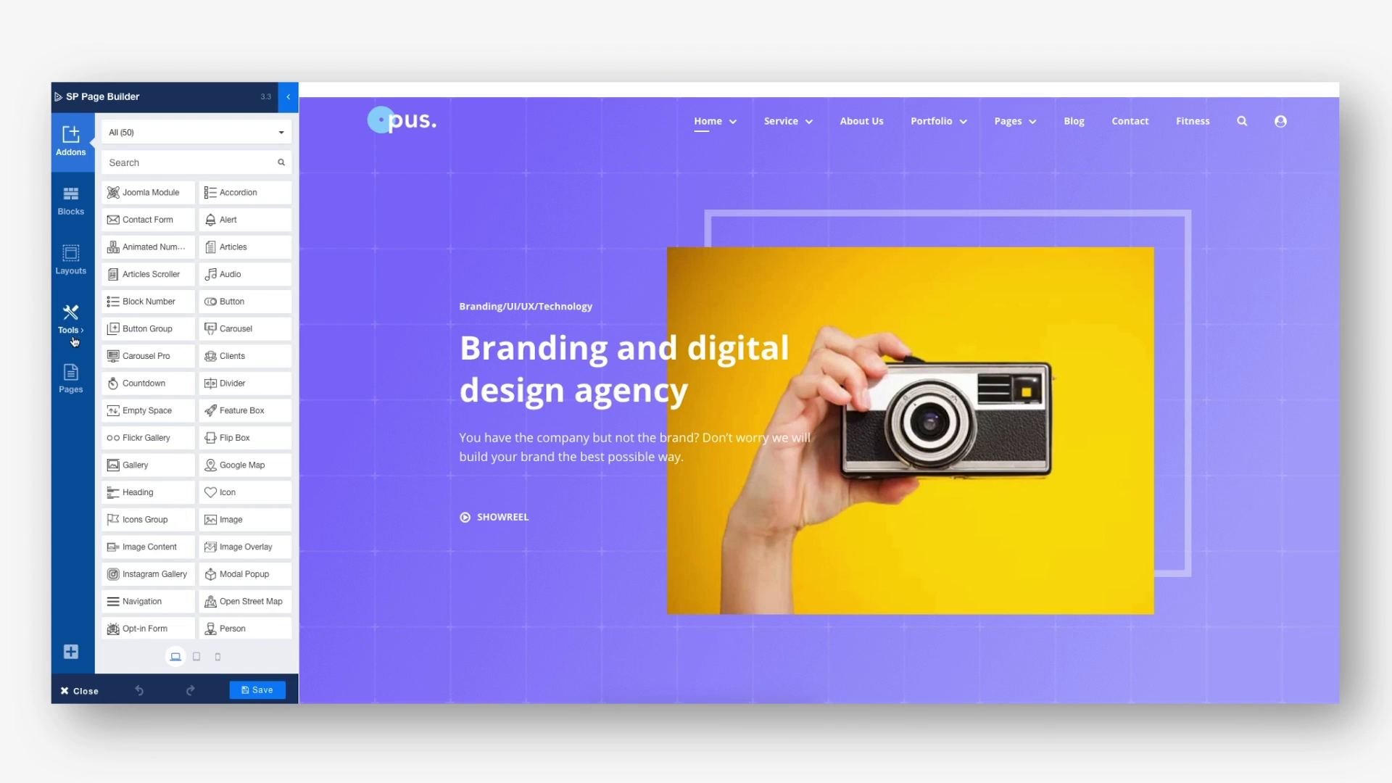
Open the Home page's settings, collapse Basic, expand SEO and select the Meta Description field
click(71, 318)
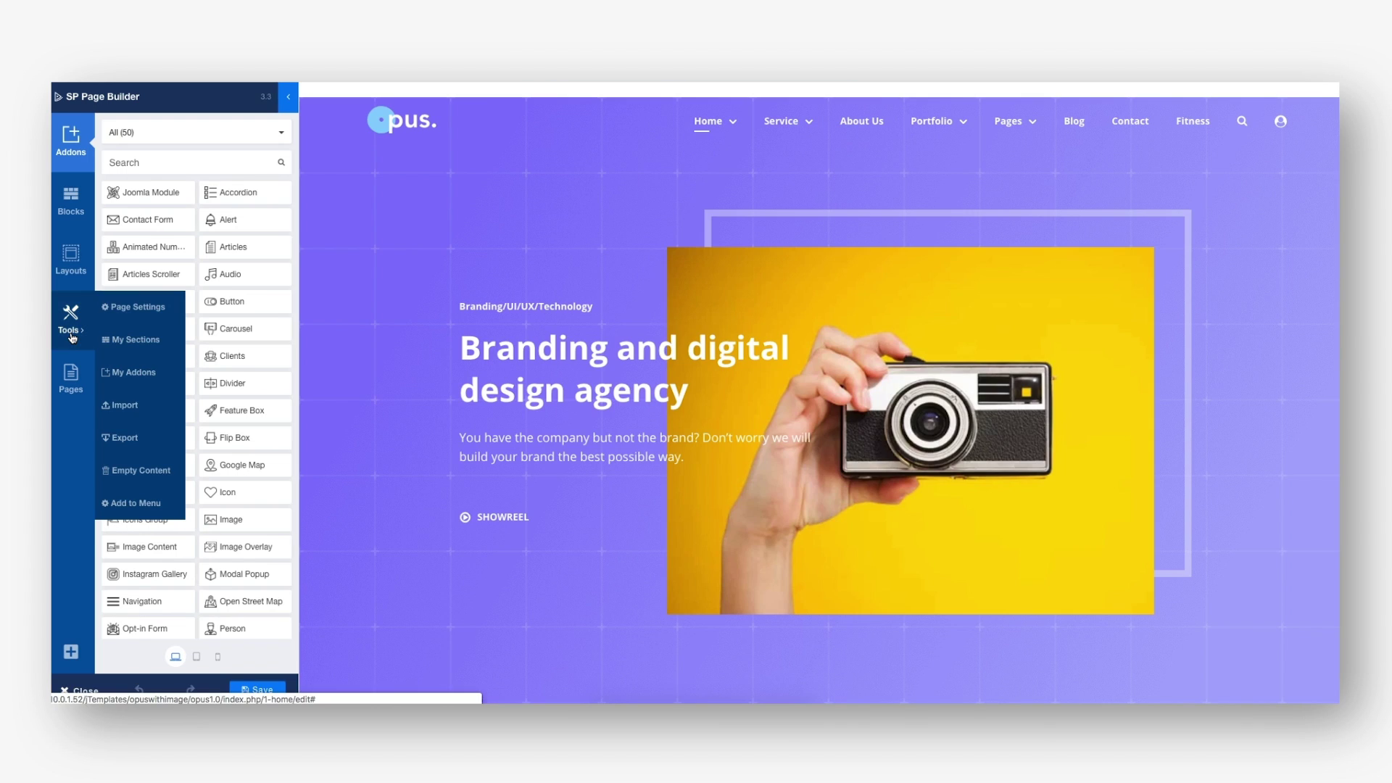
click(135, 310)
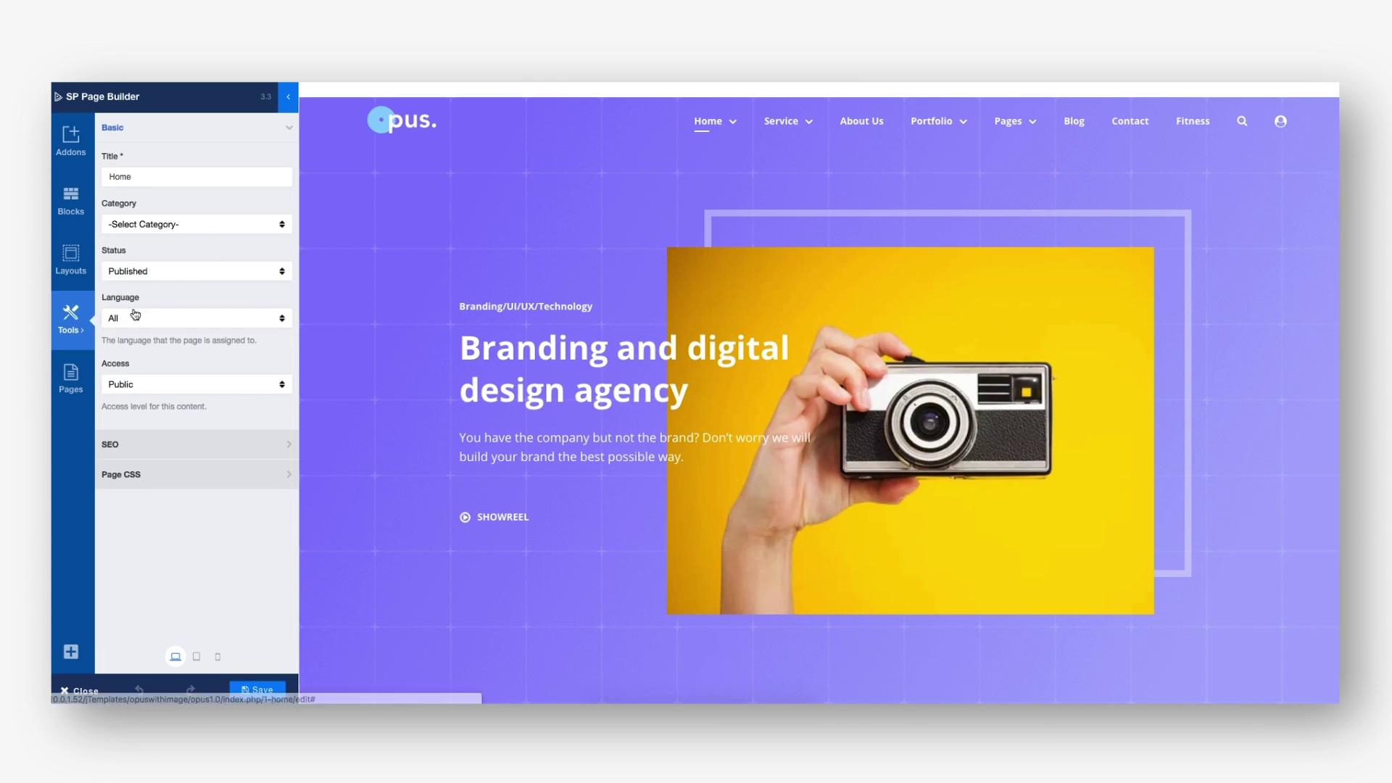
click(150, 135)
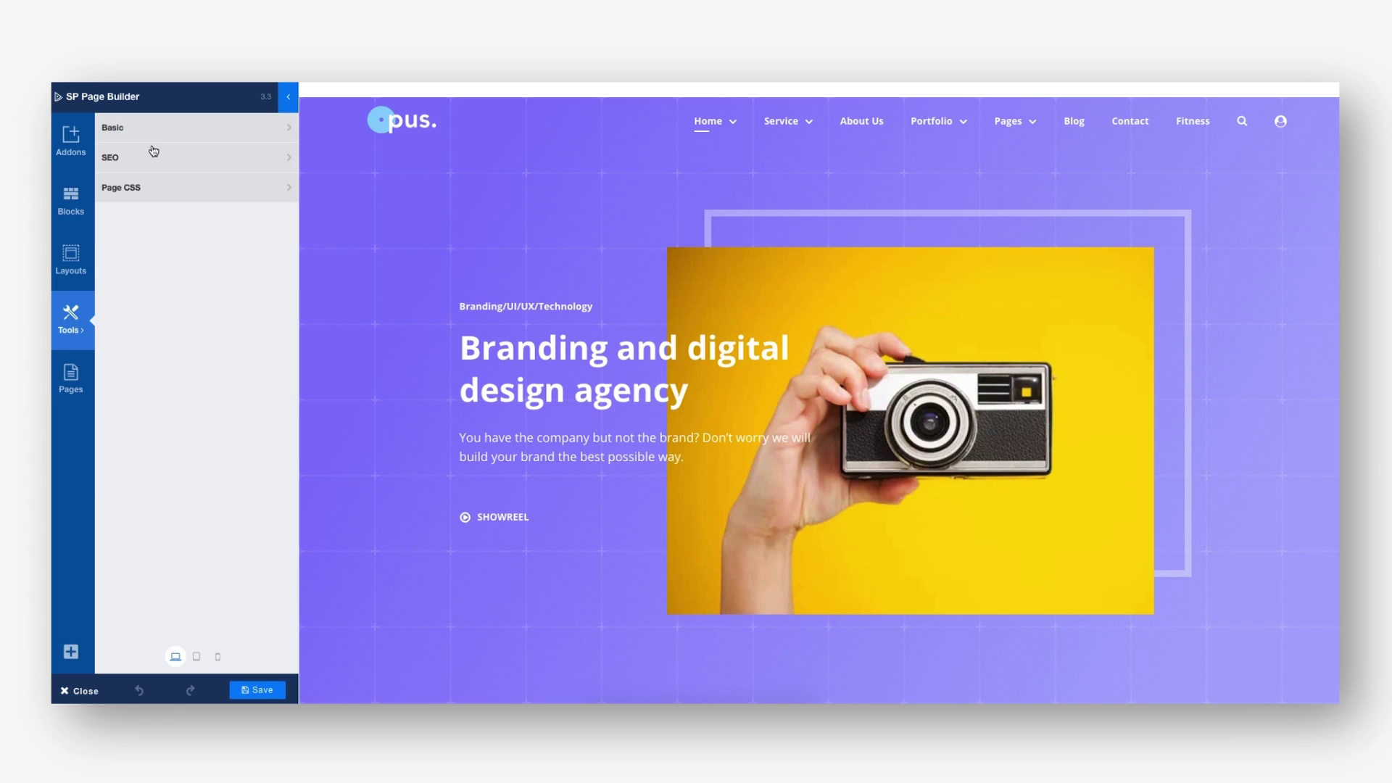
click(154, 158)
click(152, 210)
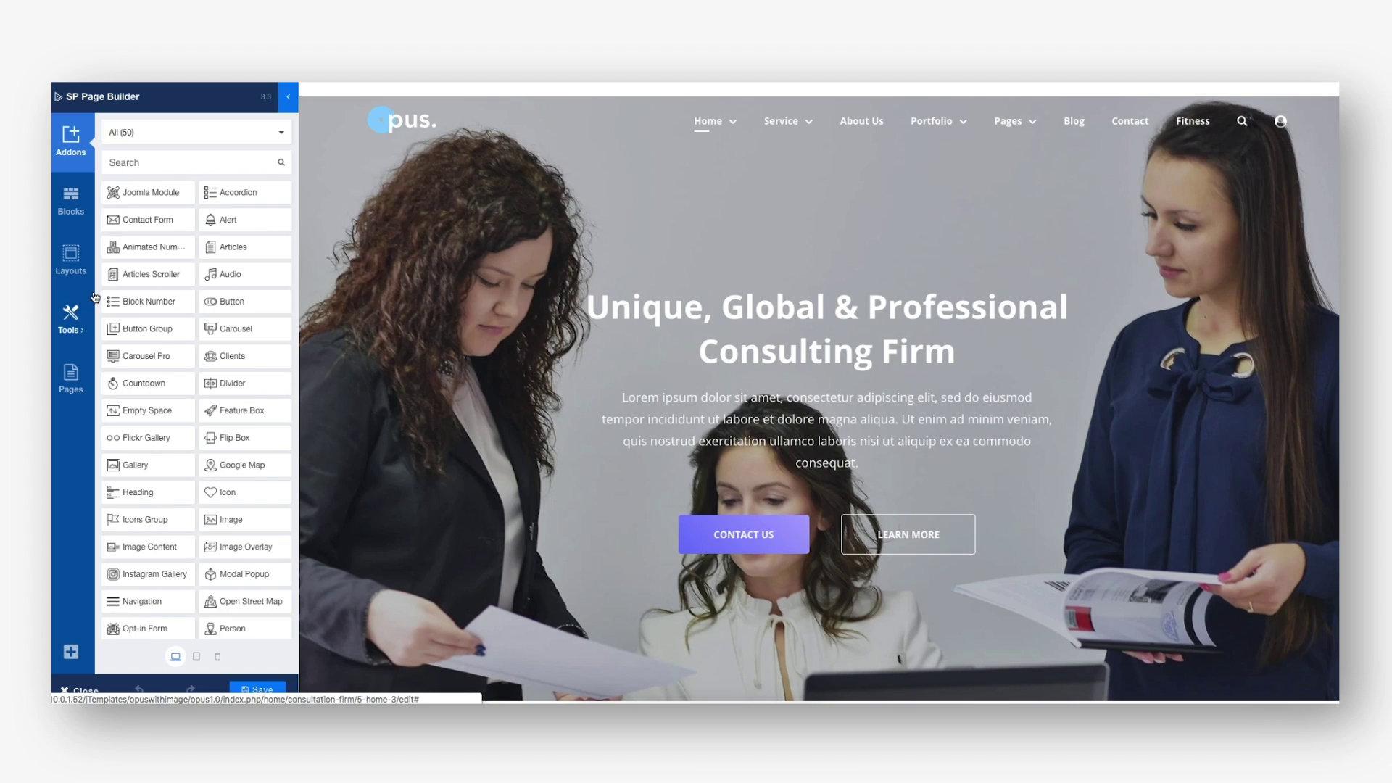
Import the Agency bundle's Services page from the Layouts library
click(76, 266)
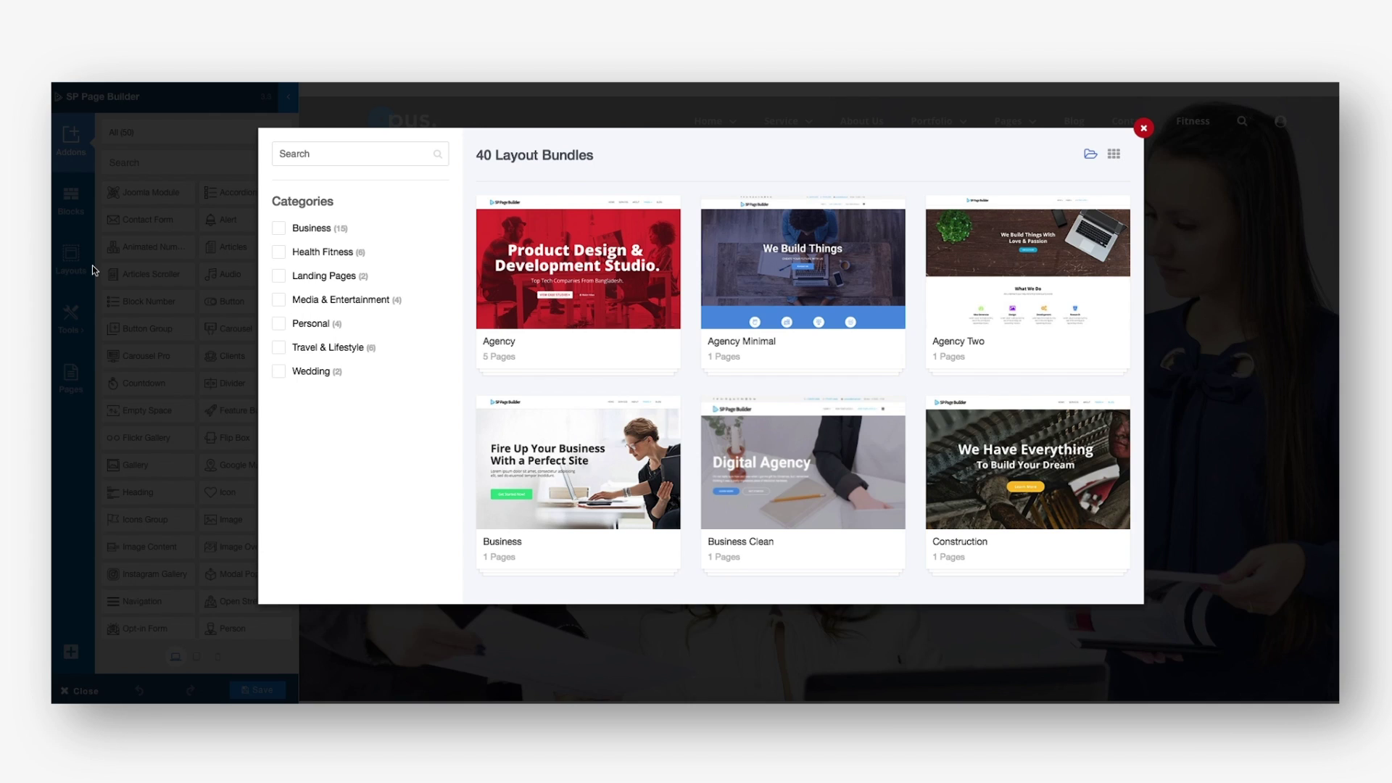
click(532, 294)
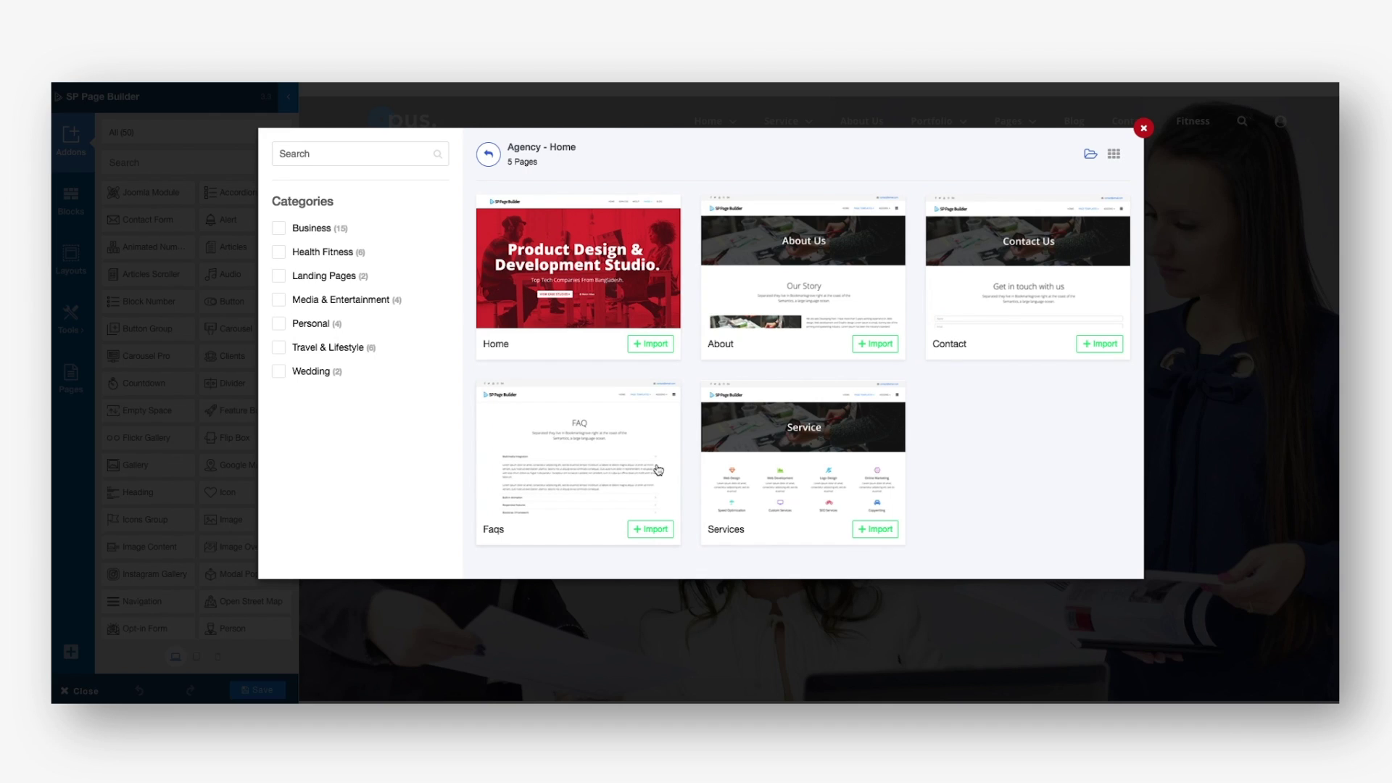
click(873, 532)
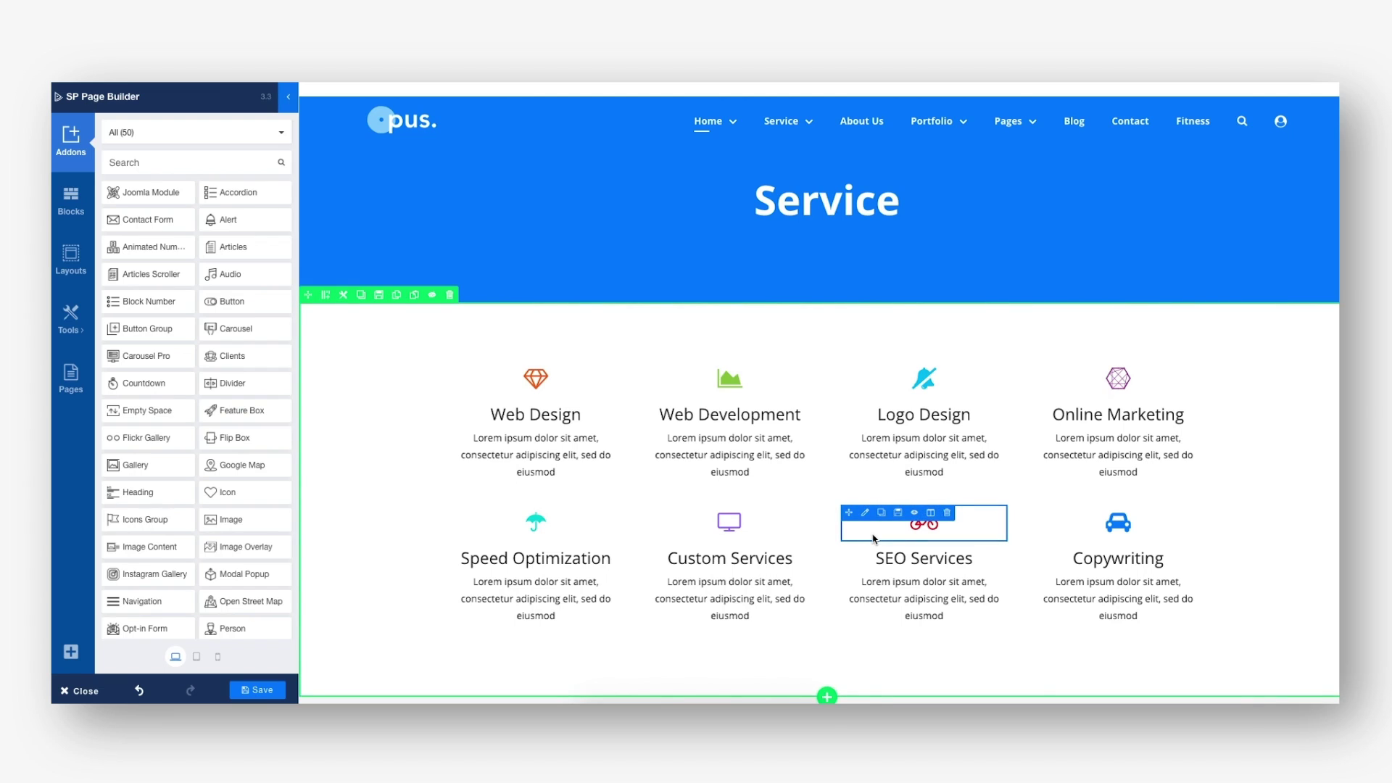
Review the imported page, undo the last change, and open the front-end price list page for editing
scroll(873, 538, down, 5)
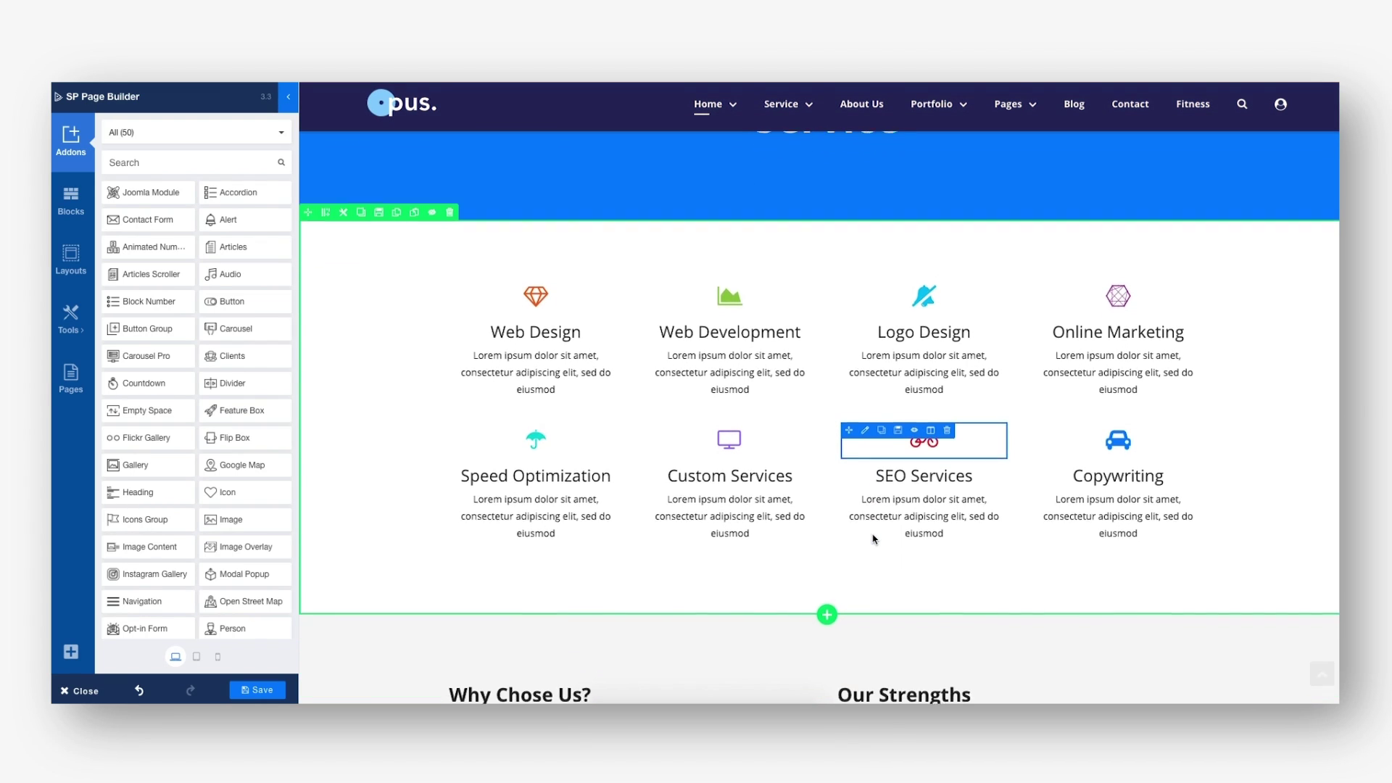
scroll(873, 538, down, 3)
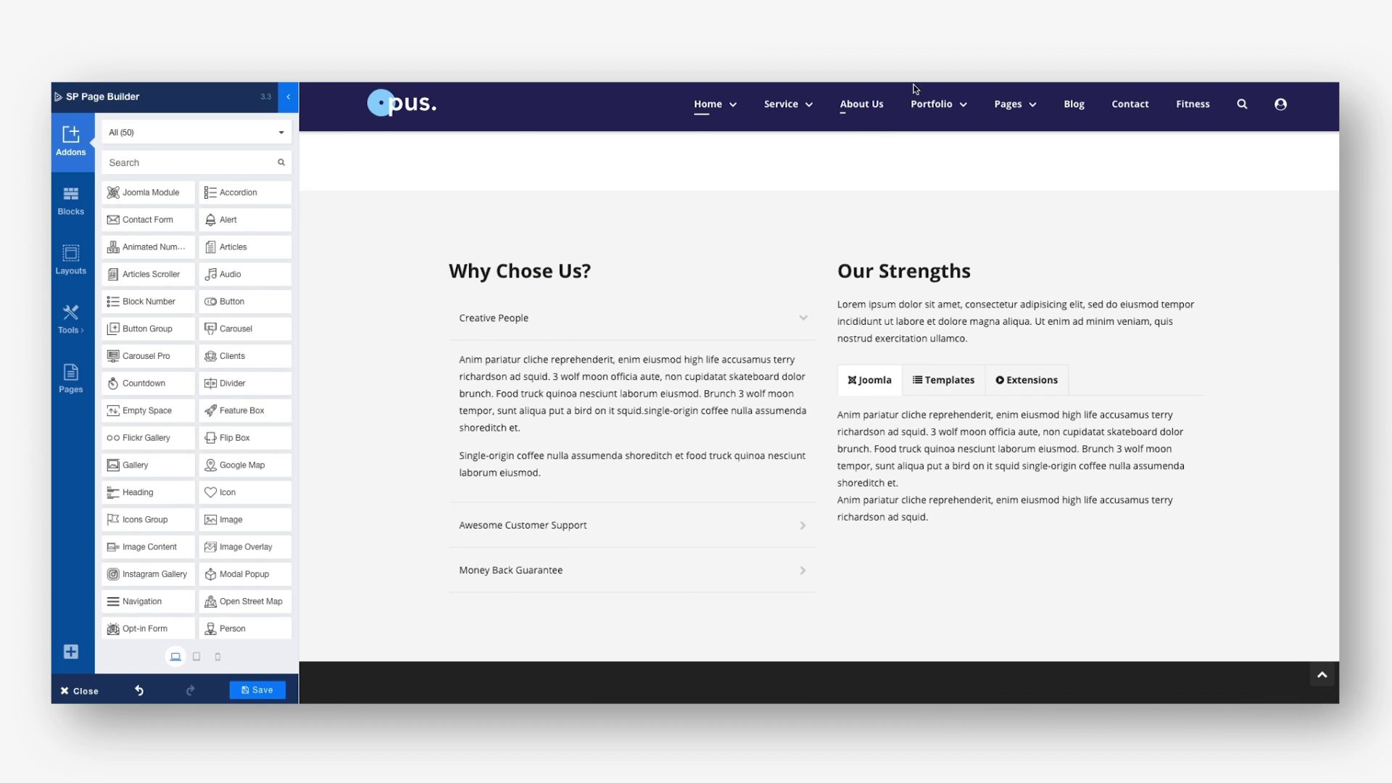
click(139, 689)
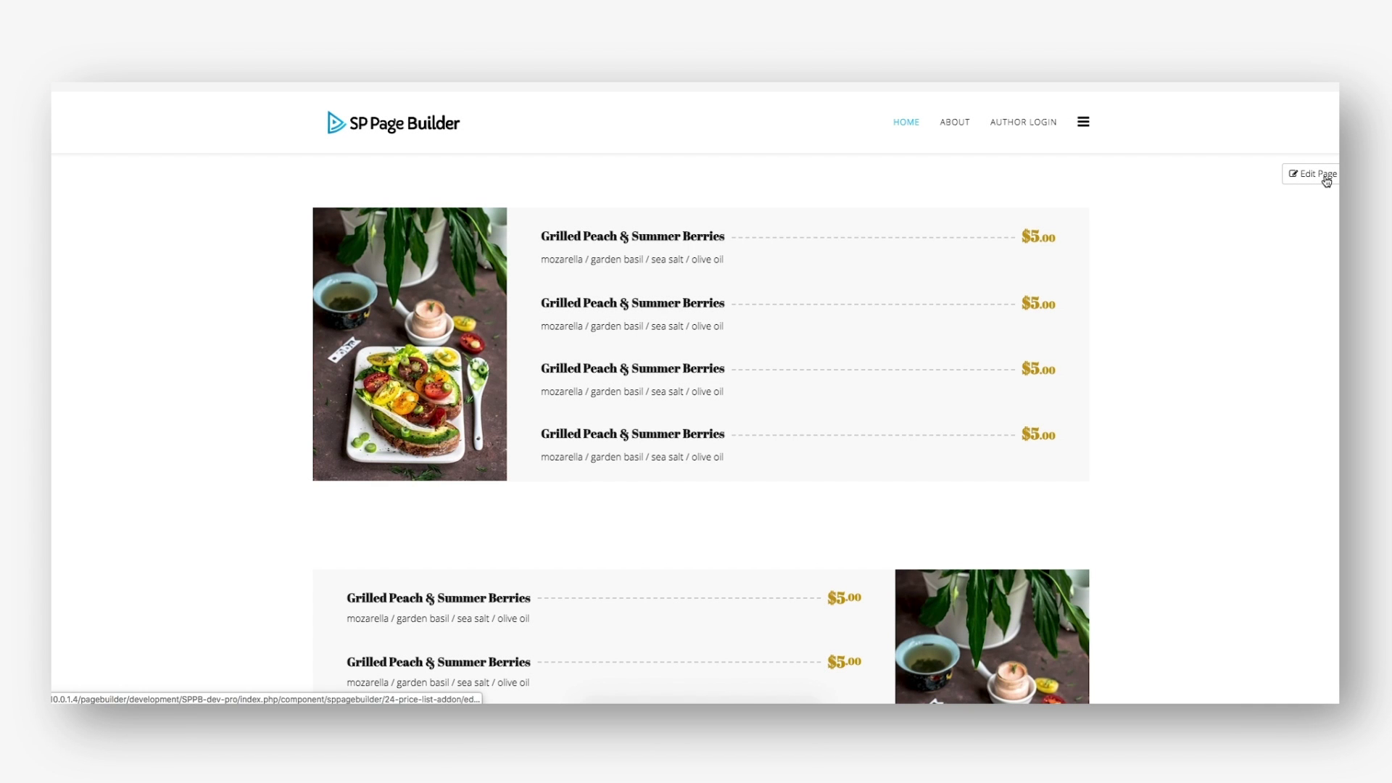
click(1327, 180)
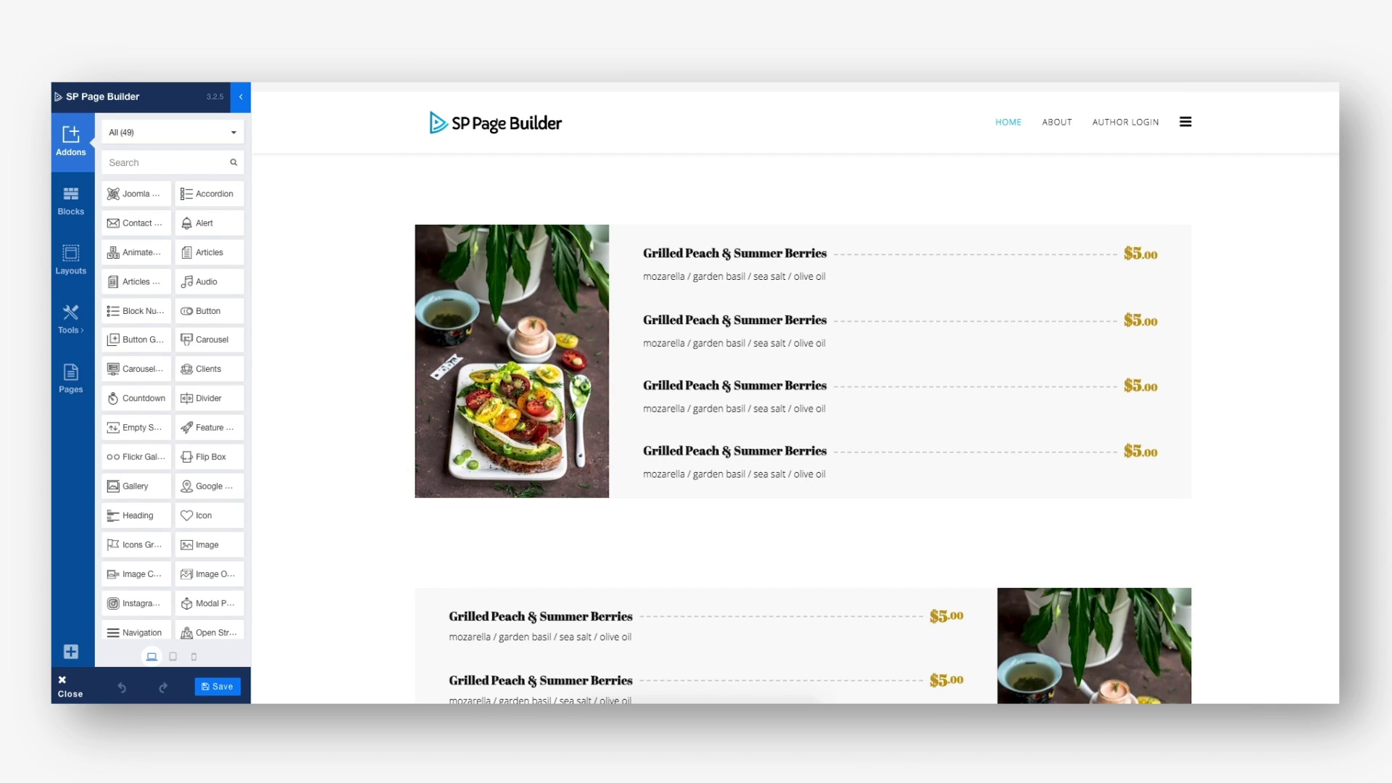
Open the first Grilled Peach & Summer Berries item's settings and review its title, price and content options
mouse_move(725, 259)
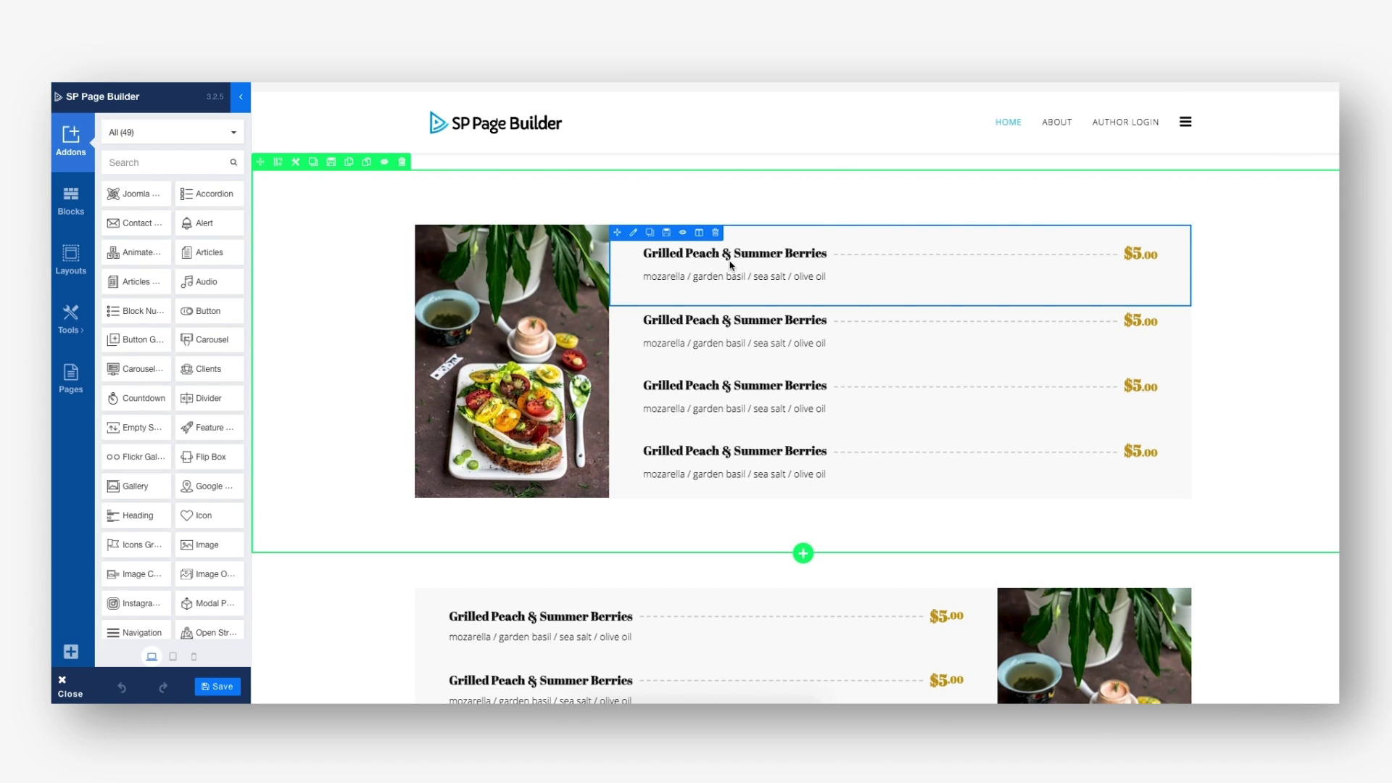
click(634, 235)
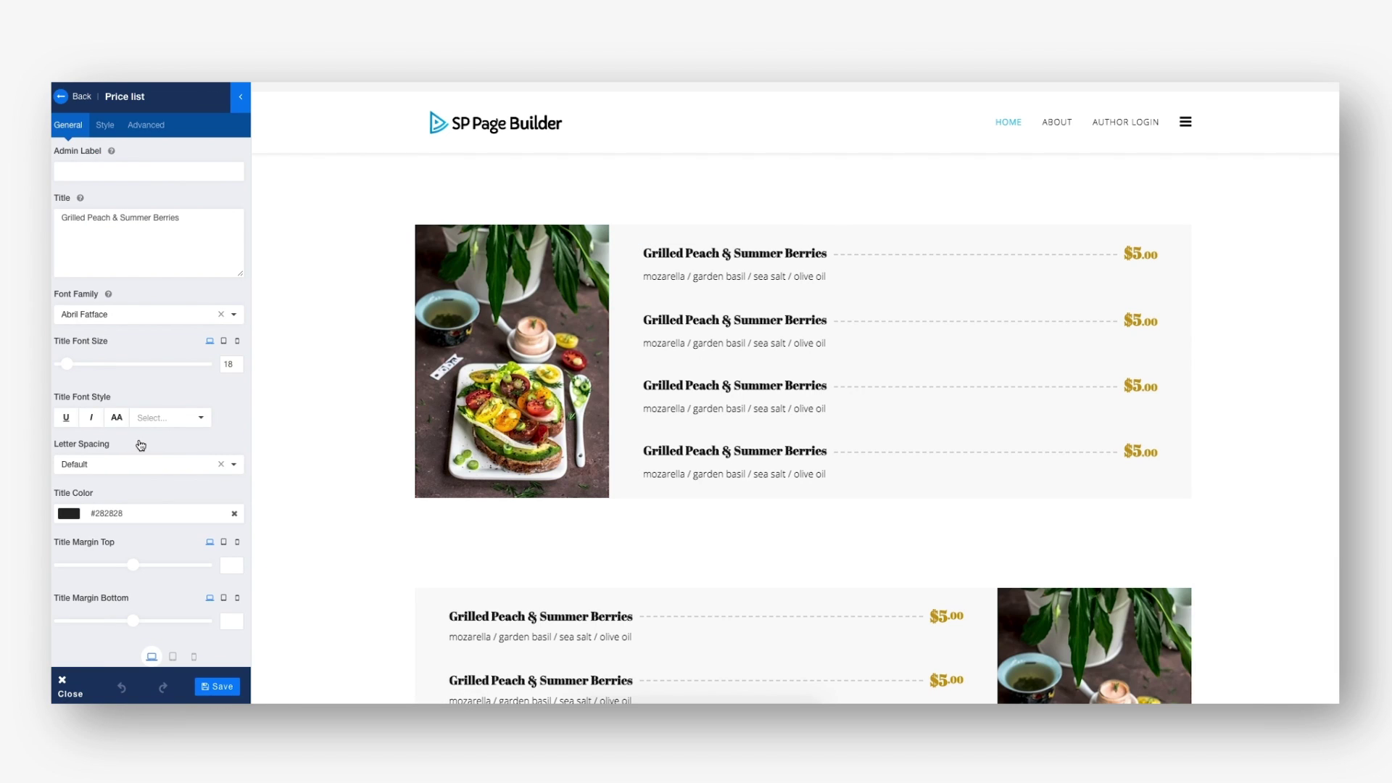
scroll(228, 438, down, 3)
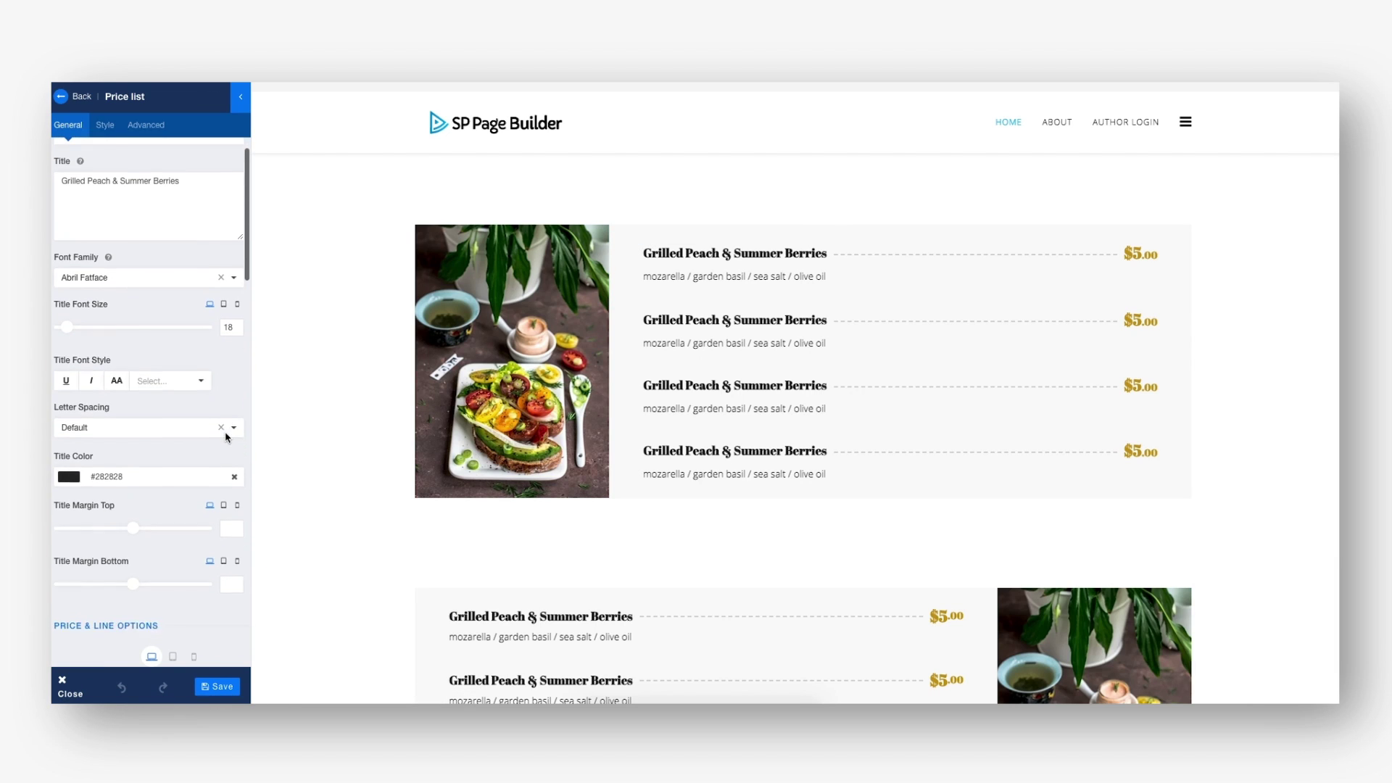
scroll(134, 414, down, 10)
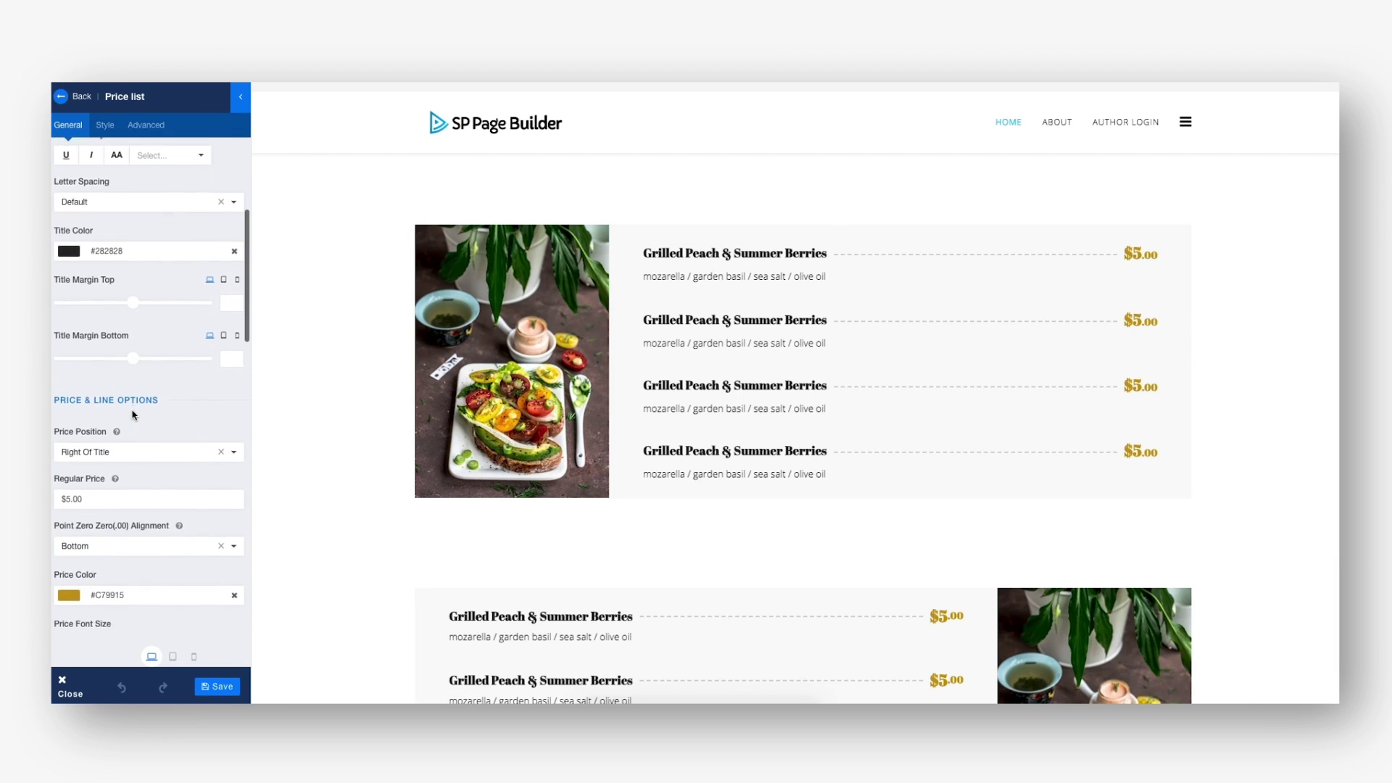
scroll(133, 415, down, 1)
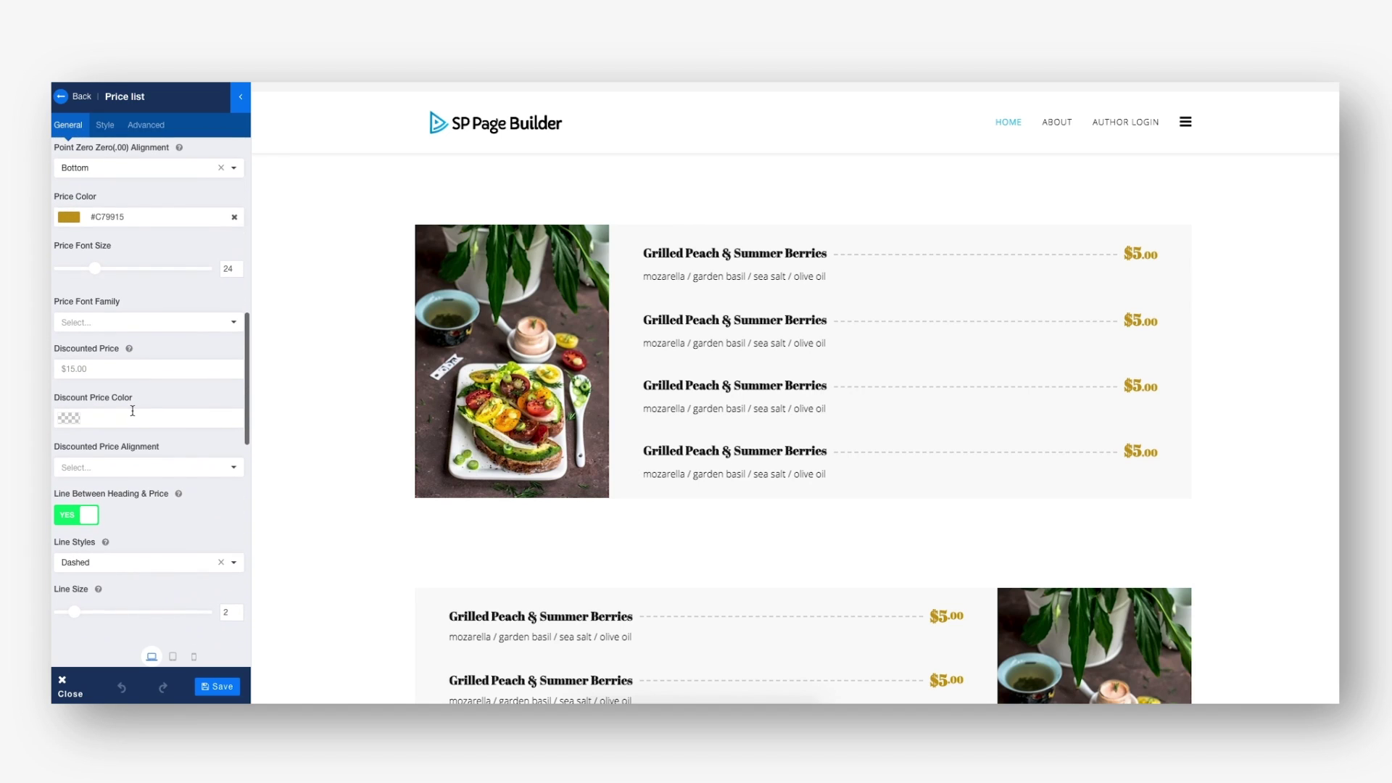
scroll(133, 411, down, 8)
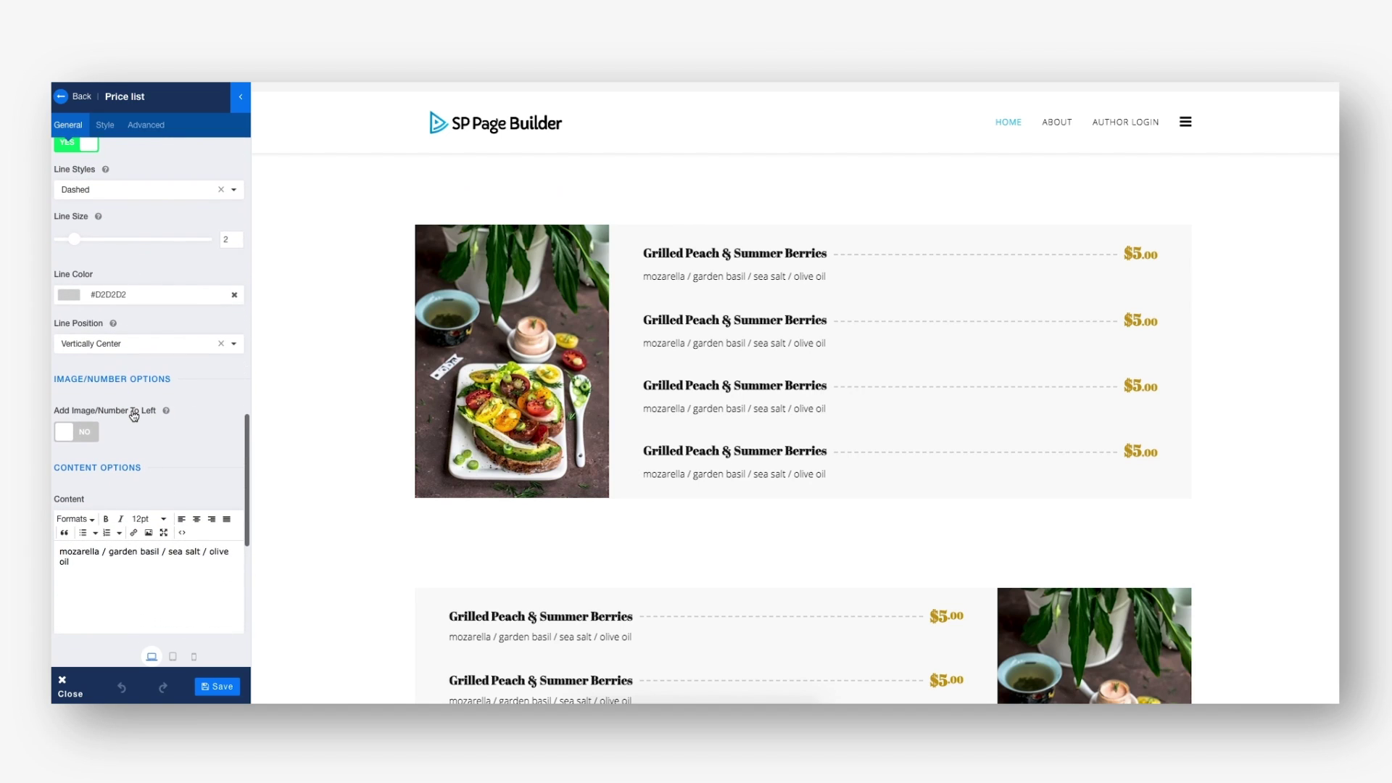
scroll(133, 415, down, 6)
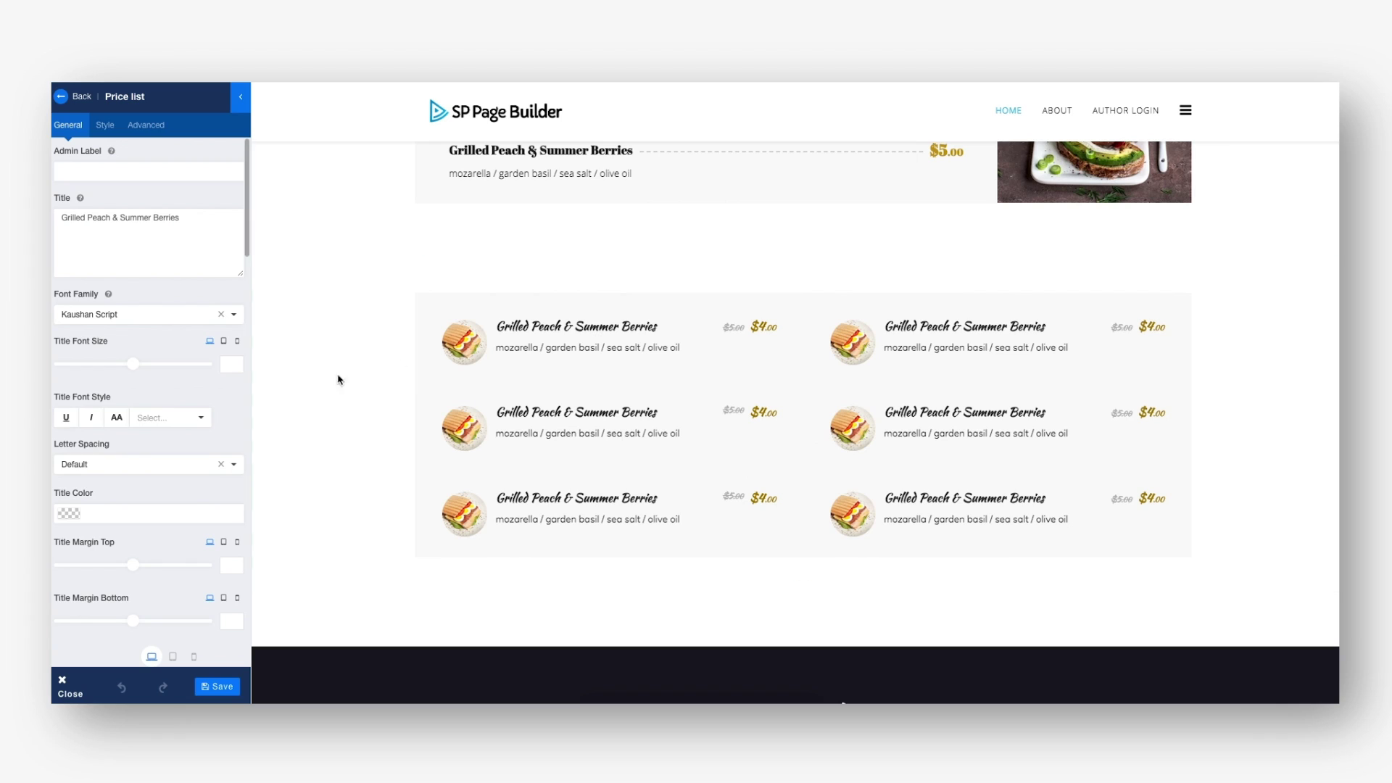
Keep the price right of the title and give the first item a $4.00 discounted price
scroll(146, 363, down, 8)
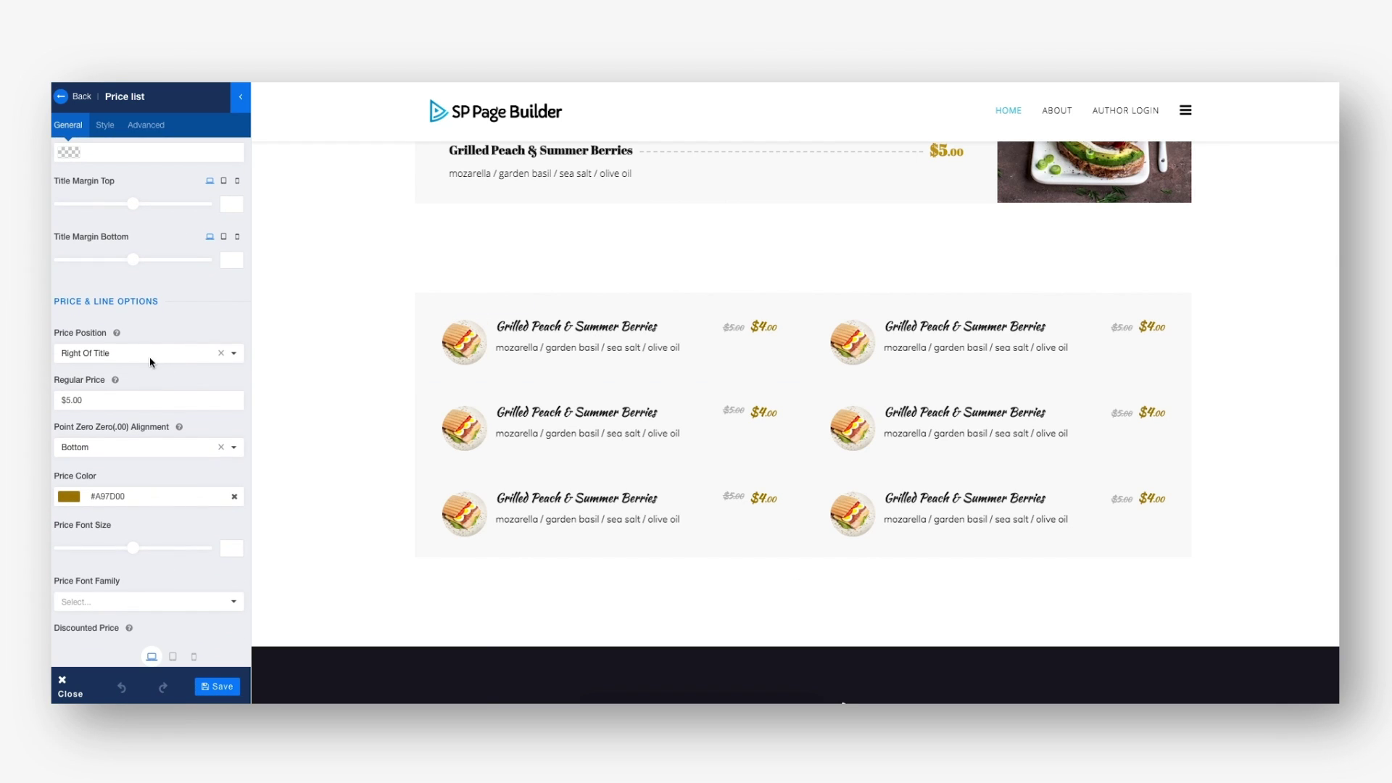
click(146, 355)
click(140, 355)
click(105, 401)
scroll(90, 435, down, 3)
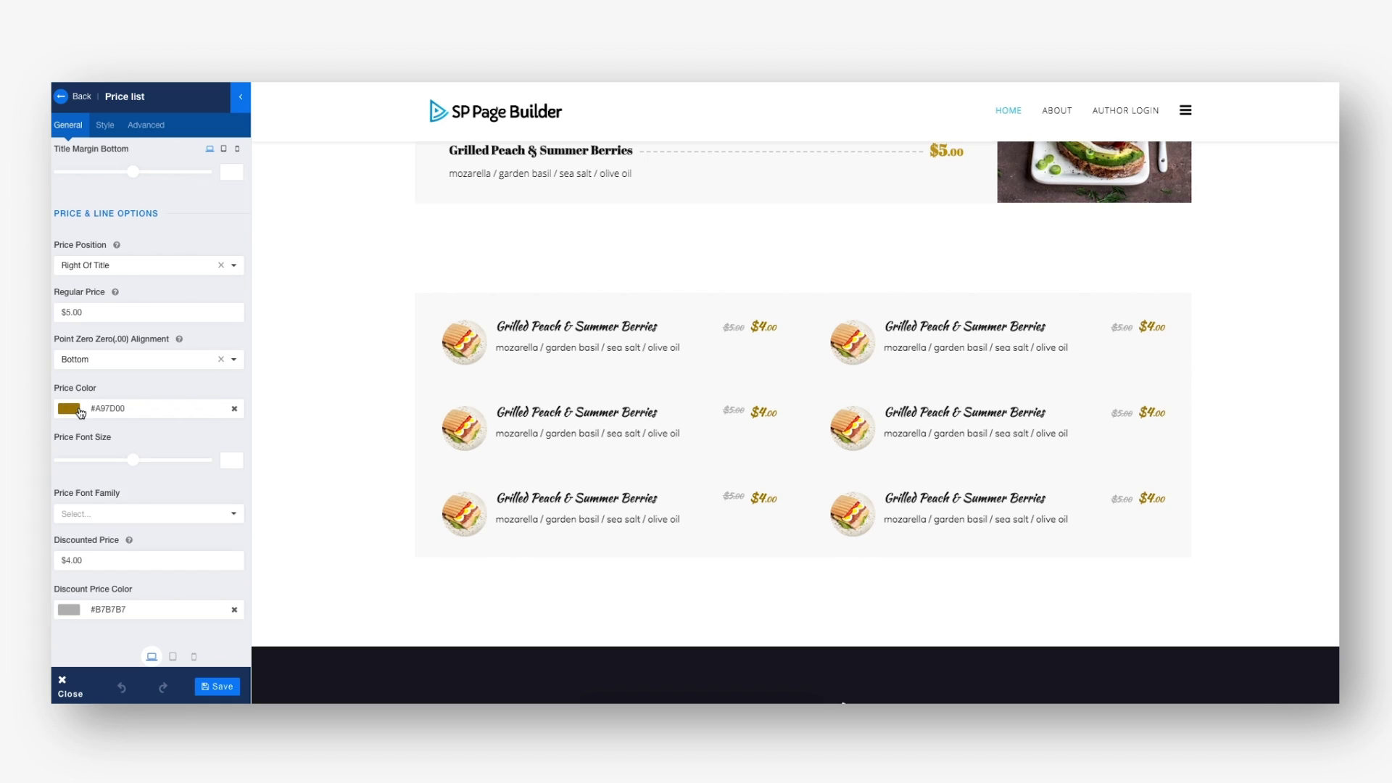
click(77, 445)
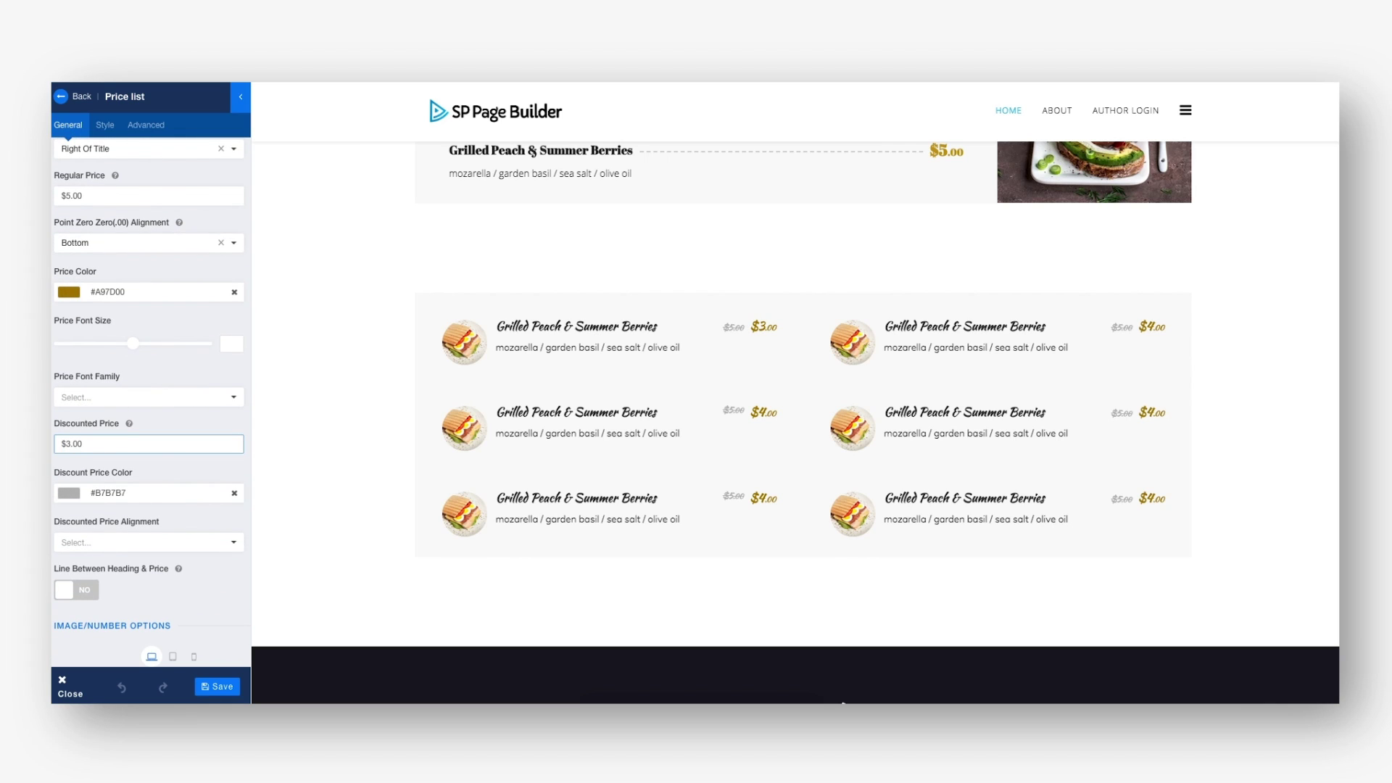
Toggle Add Image/Number To Left off and on again, choosing Left Image
scroll(72, 444, down, 4)
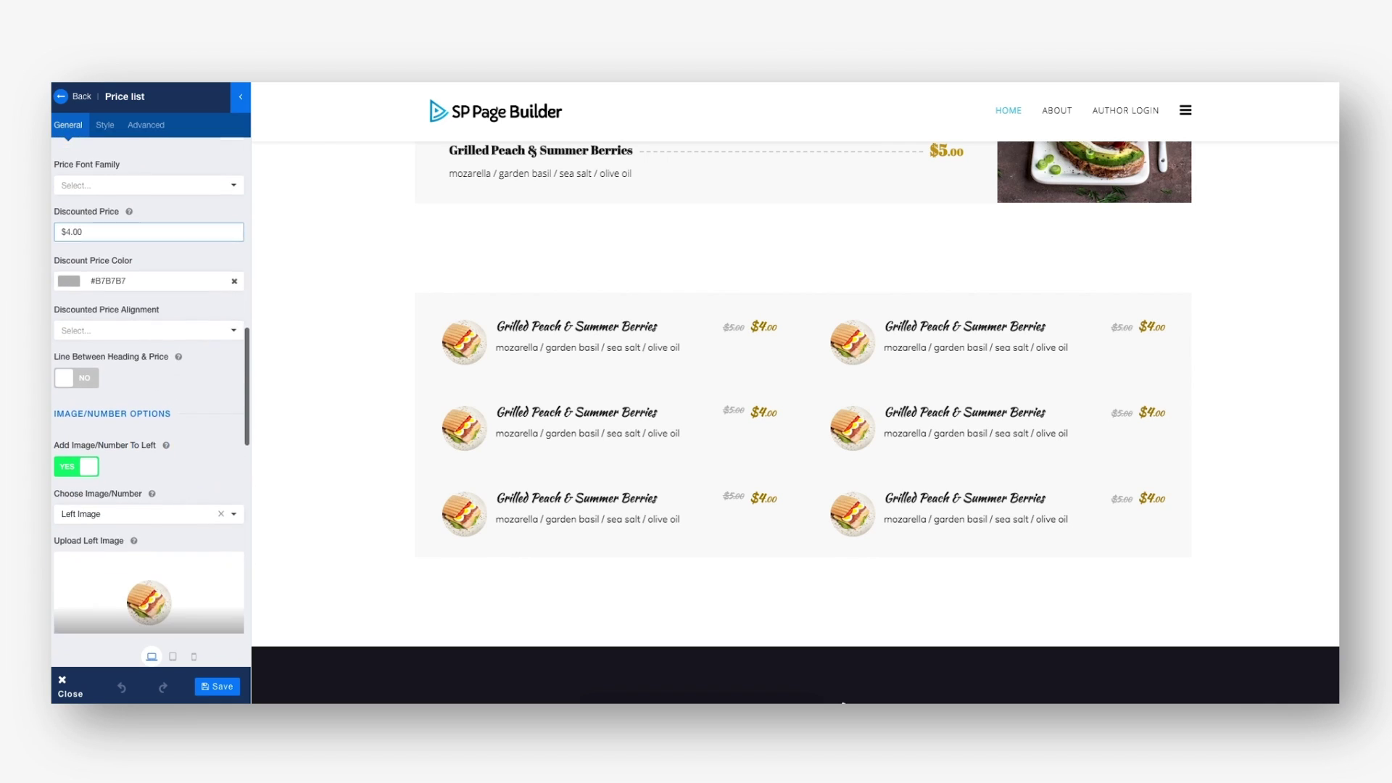
click(80, 433)
click(81, 435)
scroll(81, 435, down, 1)
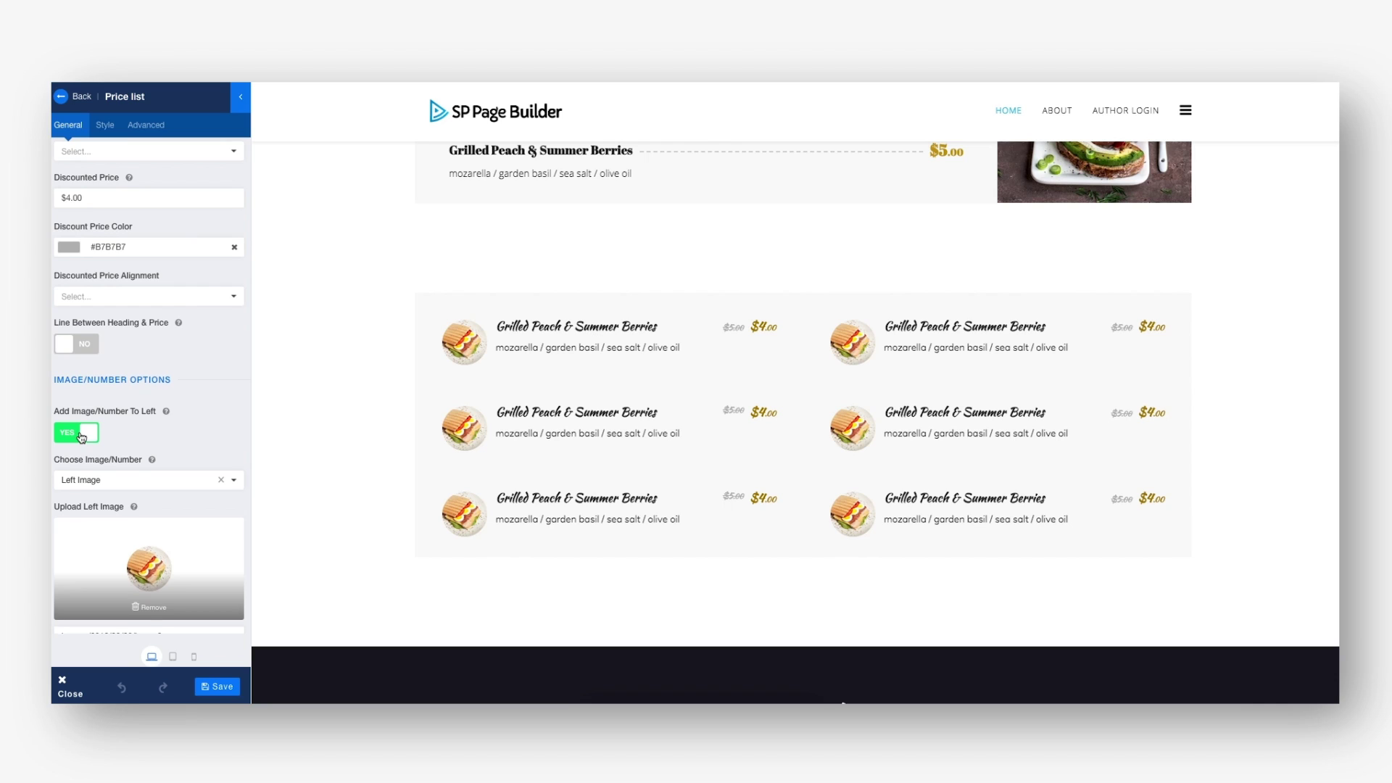
click(85, 440)
click(84, 489)
click(85, 441)
click(81, 463)
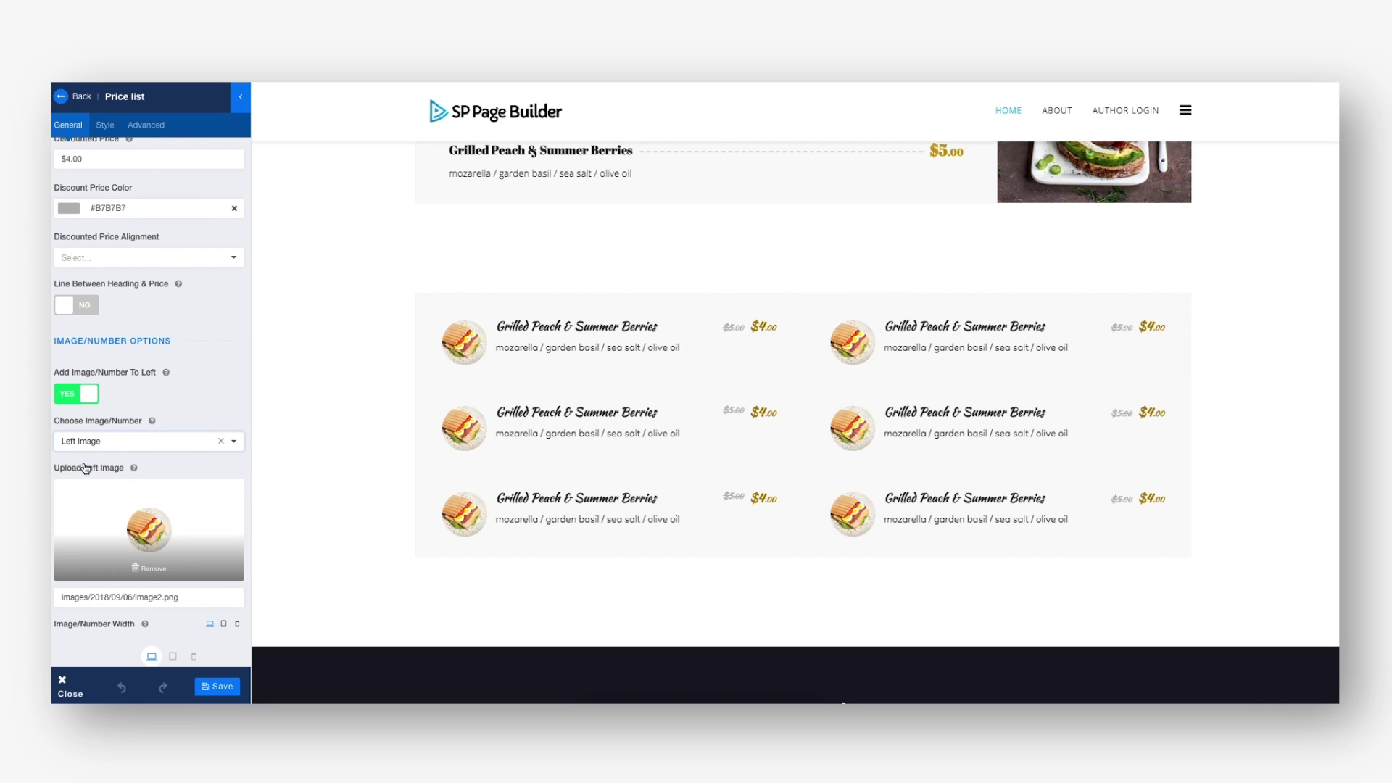
scroll(153, 429, down, 3)
Set the Image/Number Width to 17 and the Border Radius to 44
drag(81, 540, 85, 539)
scroll(134, 386, down, 6)
mouse_move(133, 386)
mouse_down()
mouse_move(146, 385)
mouse_move(124, 384)
mouse_up()
scroll(103, 468, down, 4)
scroll(103, 468, down, 6)
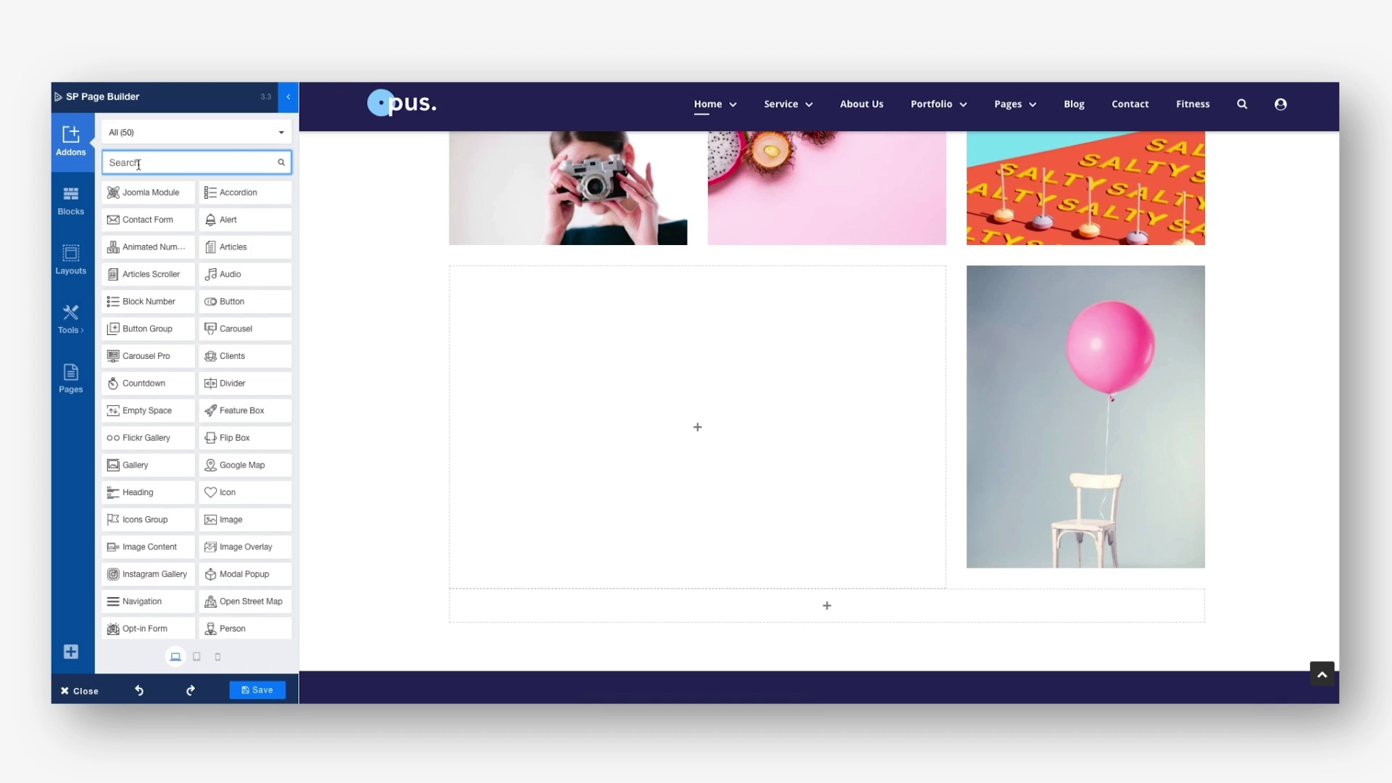
Add an Image Overlay addon to the empty column with image height 444
text(overlay)
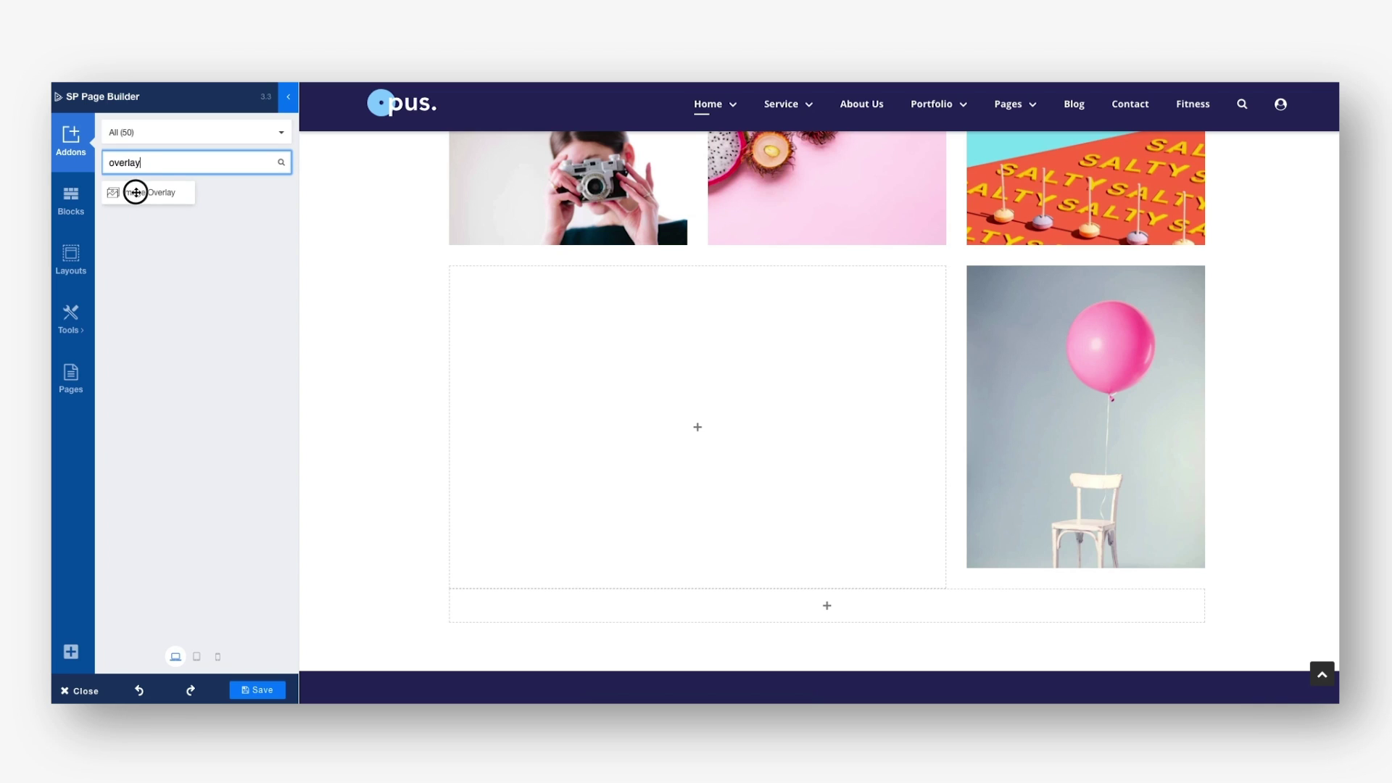
drag(135, 191, 563, 444)
drag(109, 407, 130, 407)
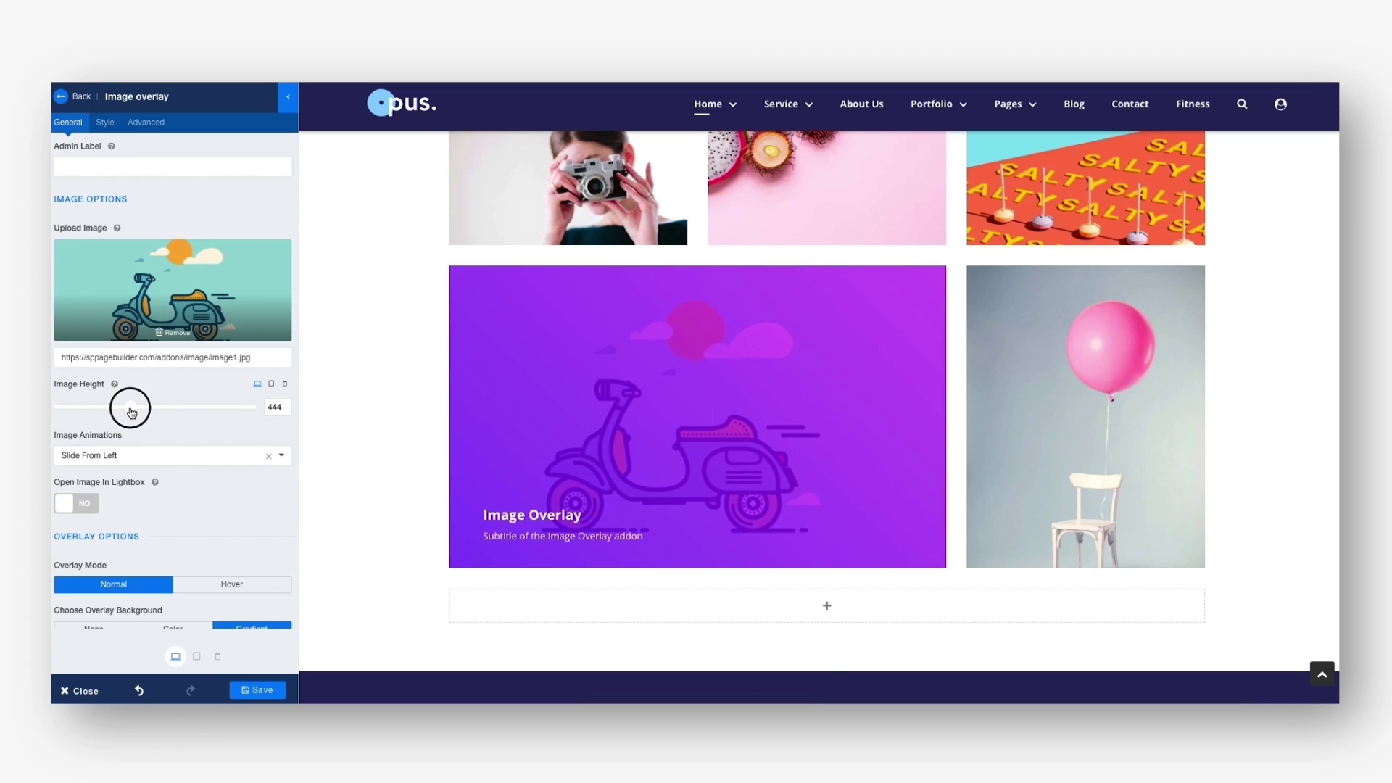
Set the overlay's image animation to Zoom Out
click(204, 455)
click(145, 512)
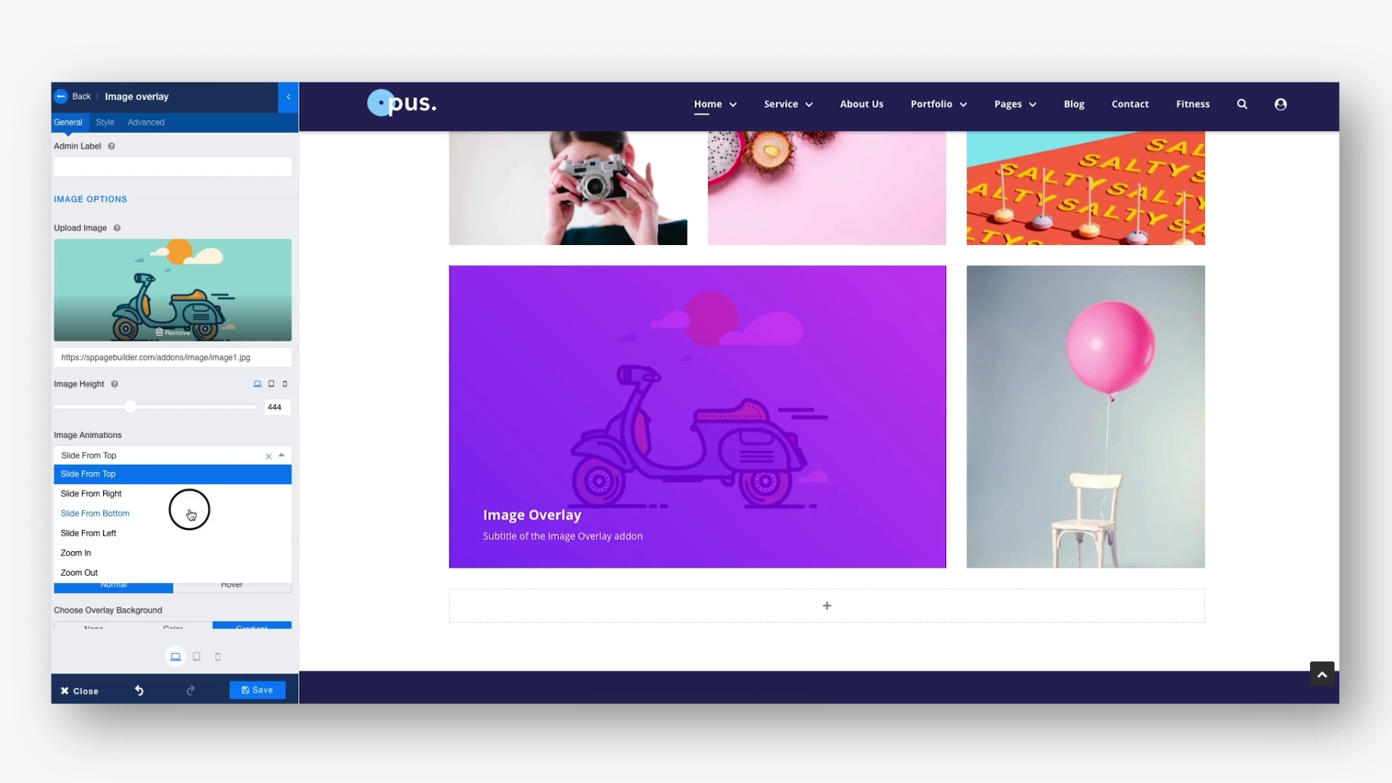
click(198, 455)
click(174, 572)
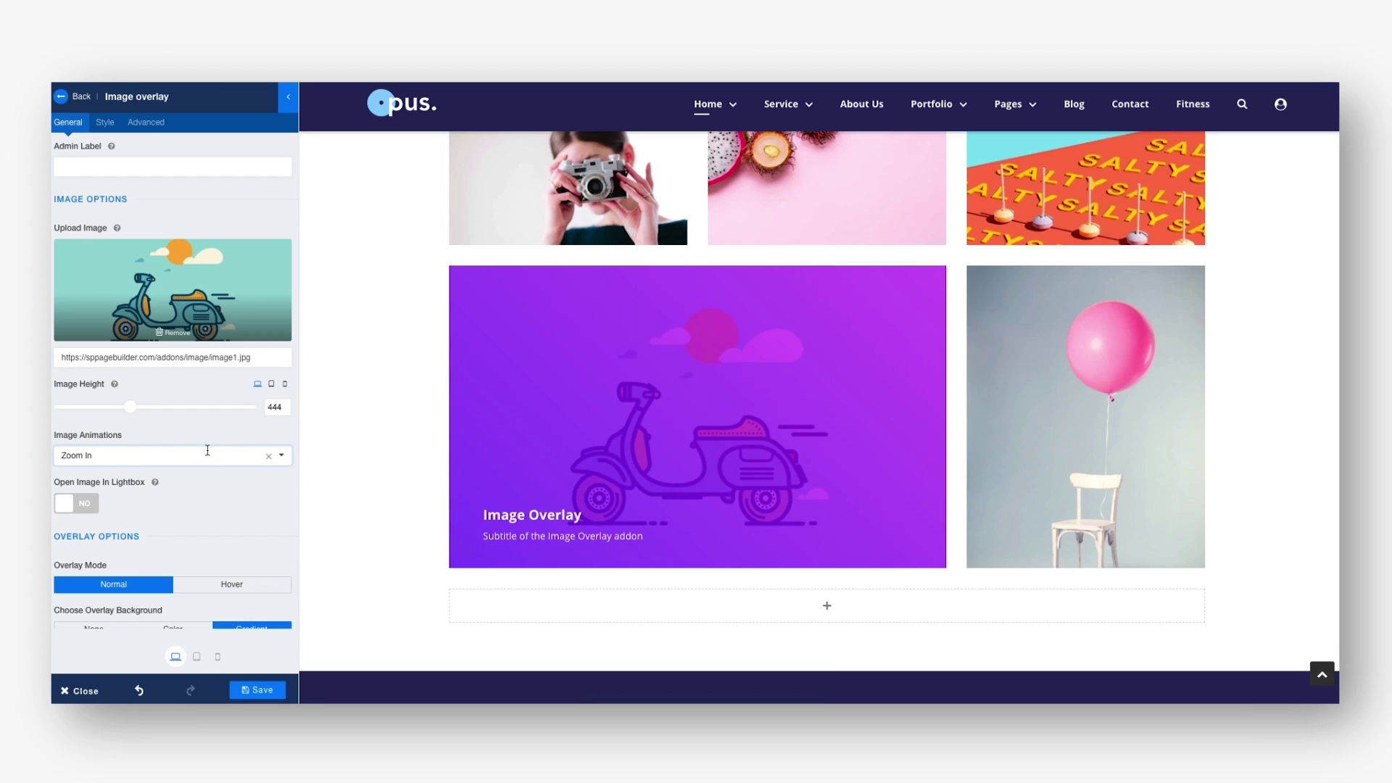
click(252, 454)
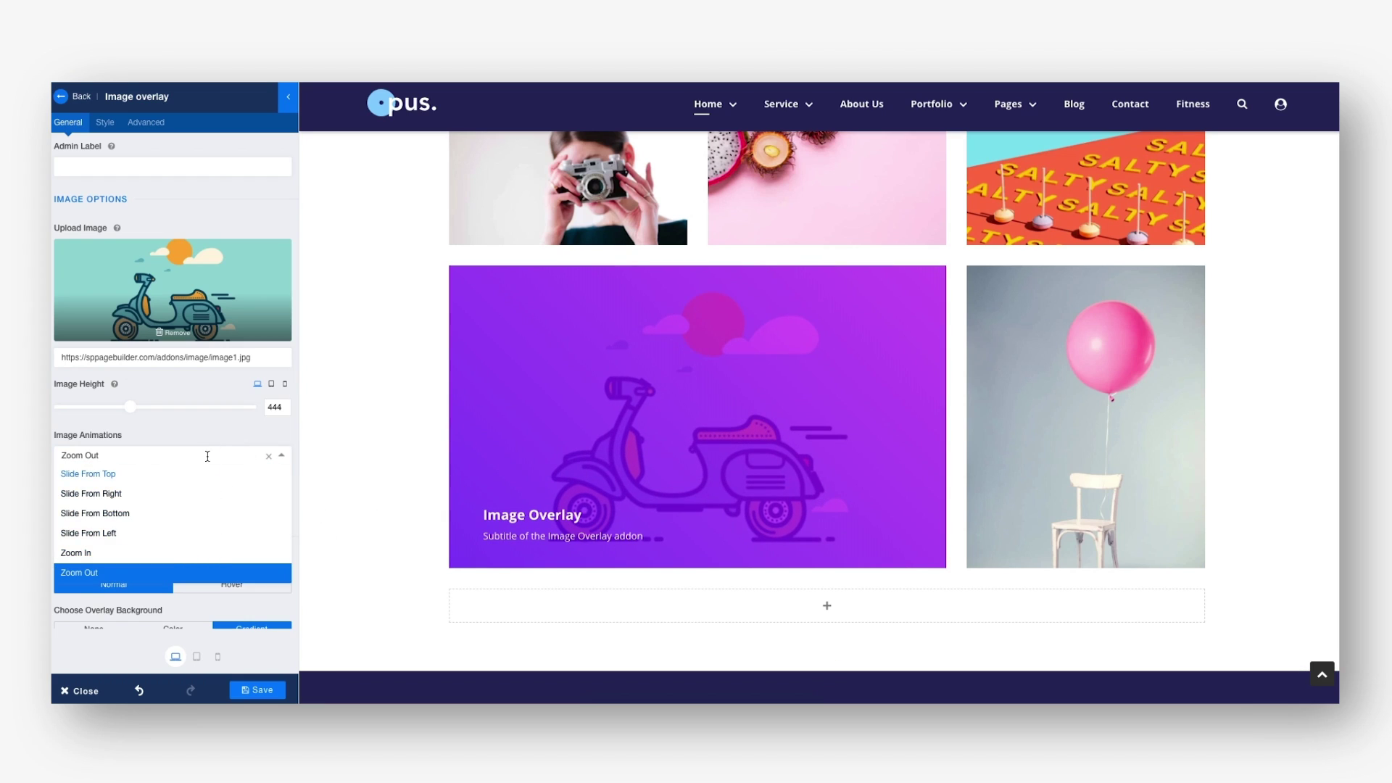
click(203, 453)
Move the overlay's content position to a top option
scroll(194, 405, down, 3)
scroll(194, 405, down, 15)
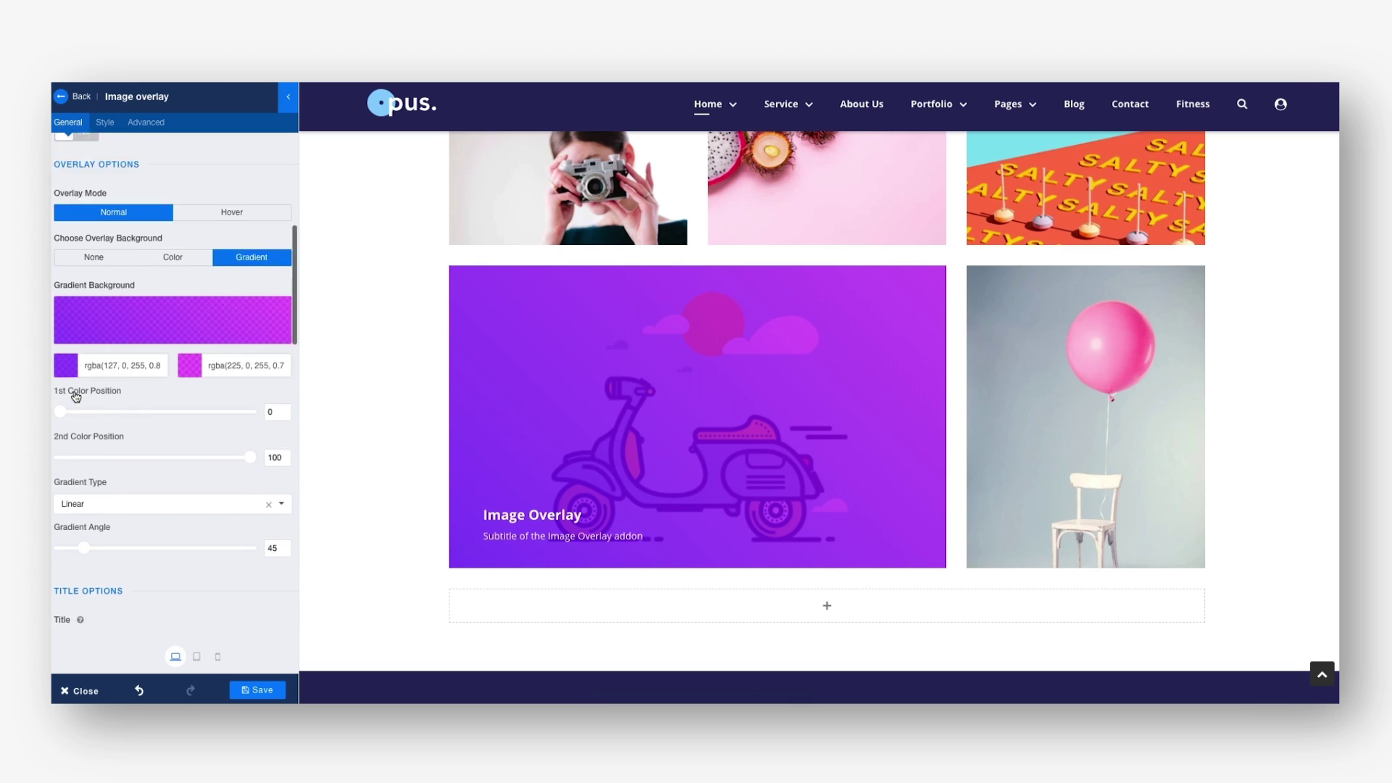
click(139, 473)
key(Up)
key(Up)
key(Up)
key(Up)
key(Up)
key(Up)
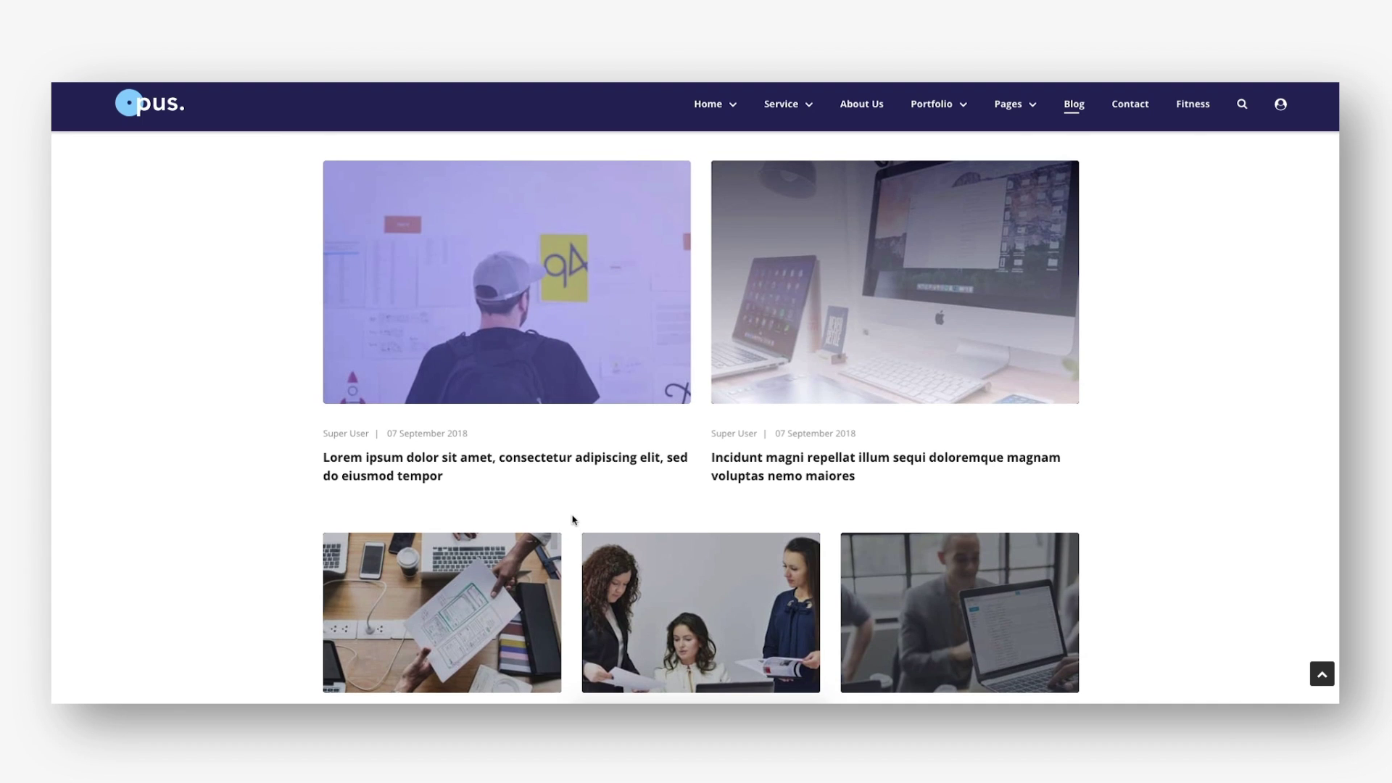
Open the first blog post's article and scroll through it
click(563, 461)
scroll(562, 461, down, 4)
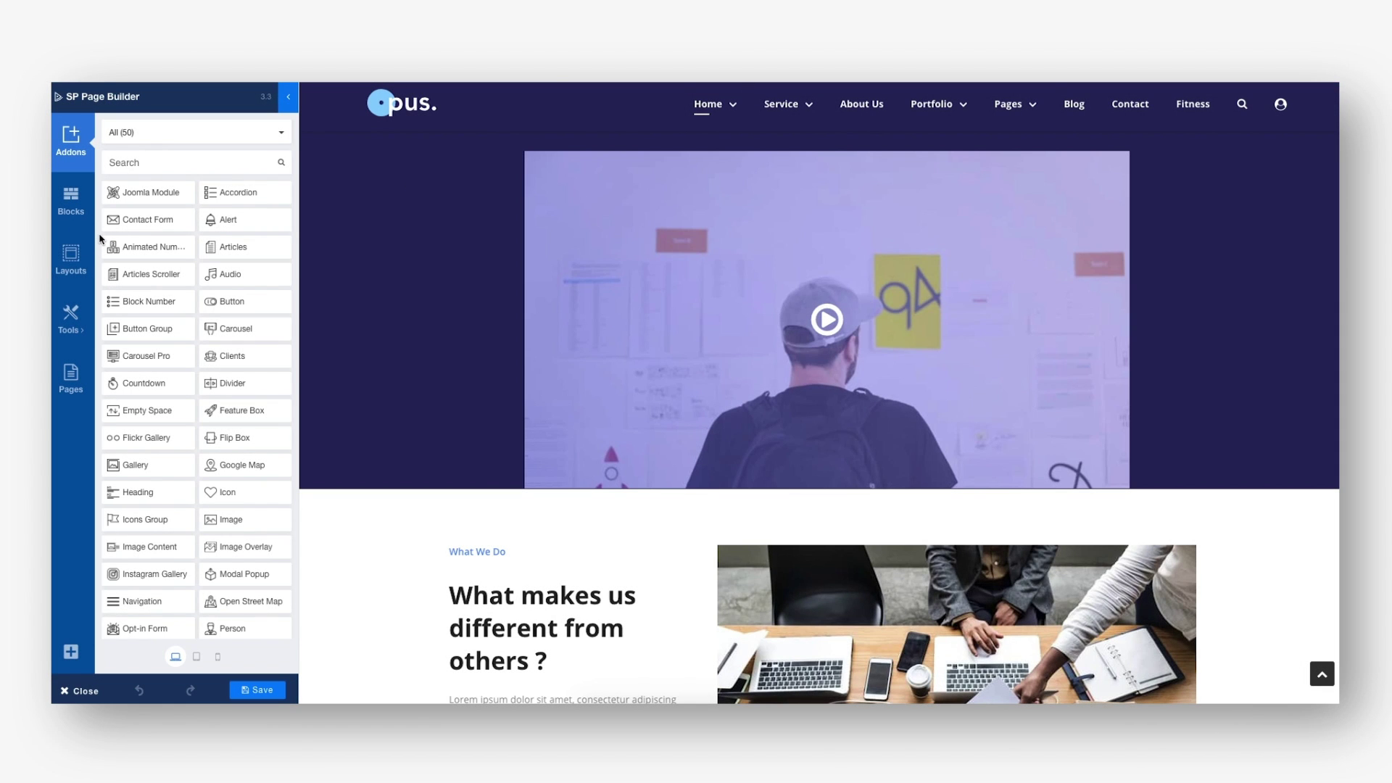
Browse the Hero blocks, then show the Tools menu with Page Settings, Import, Export and Empty Content
click(71, 206)
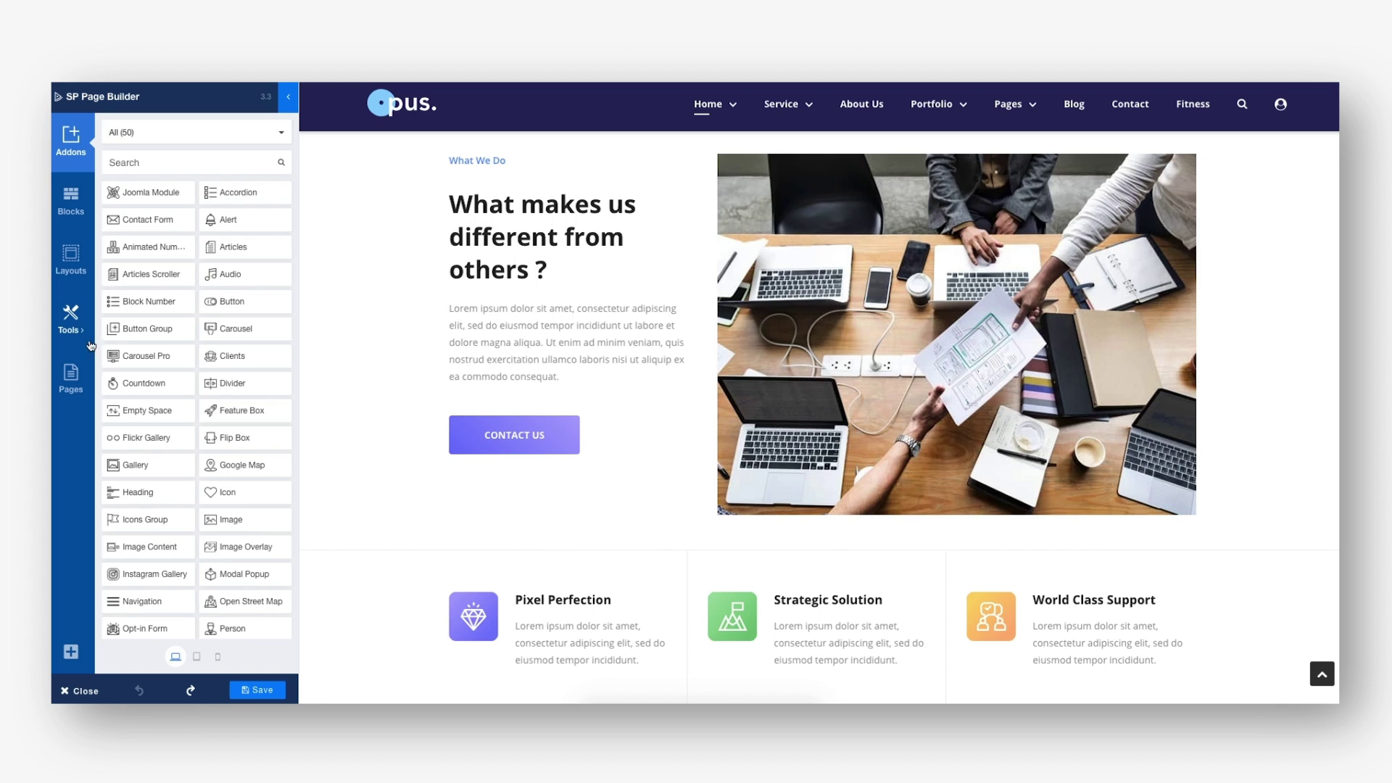
click(77, 327)
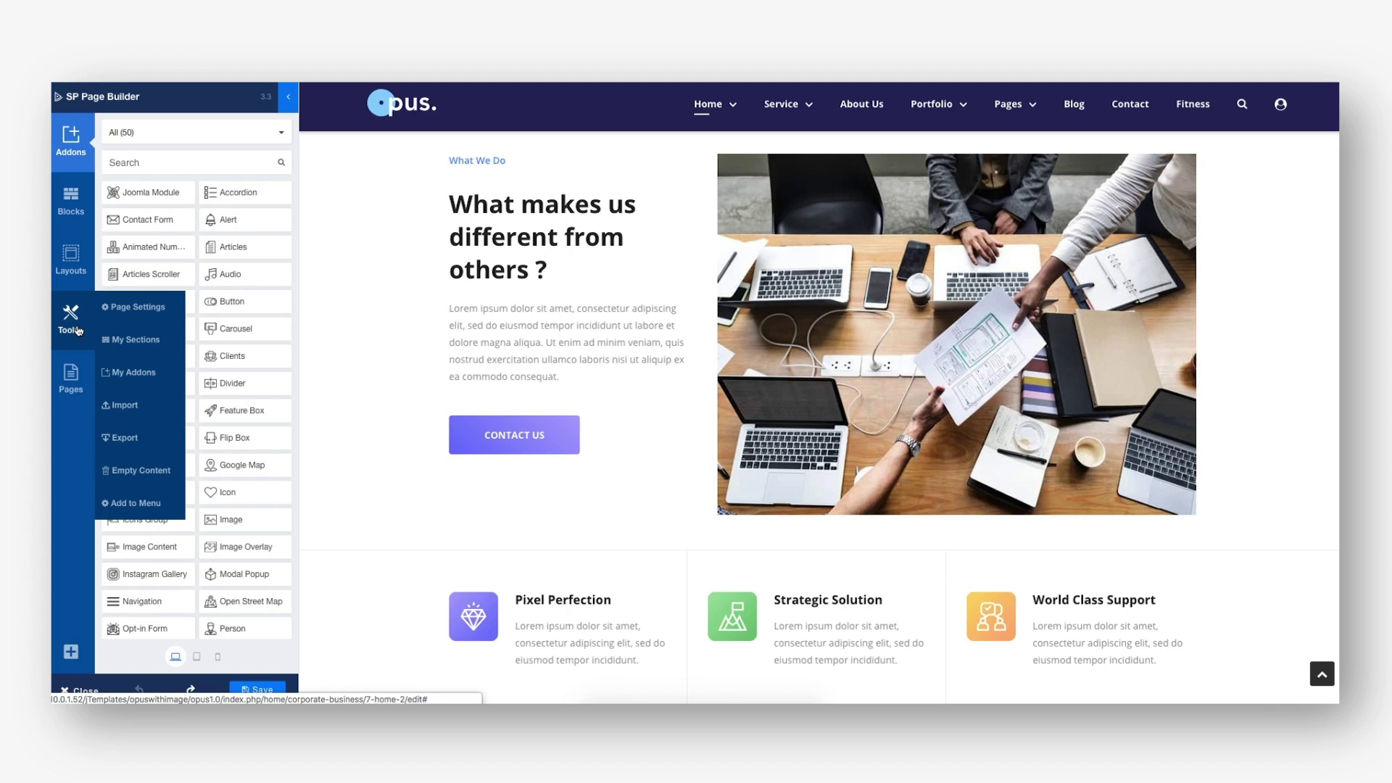